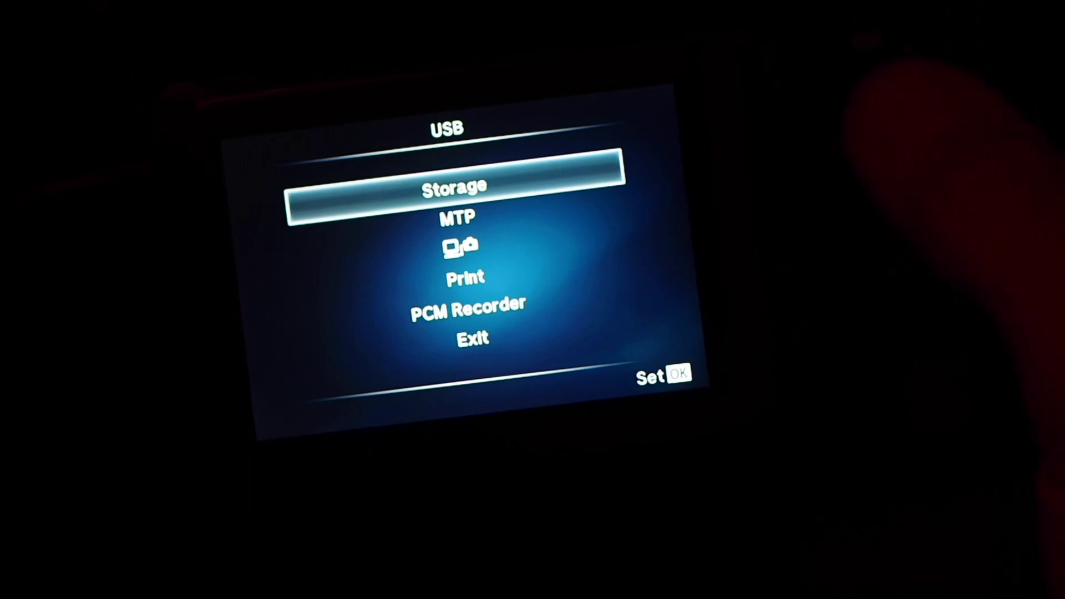
Move the camera's USB mode selection down from Storage toward the PC tether option
key(Down)
key(Down)
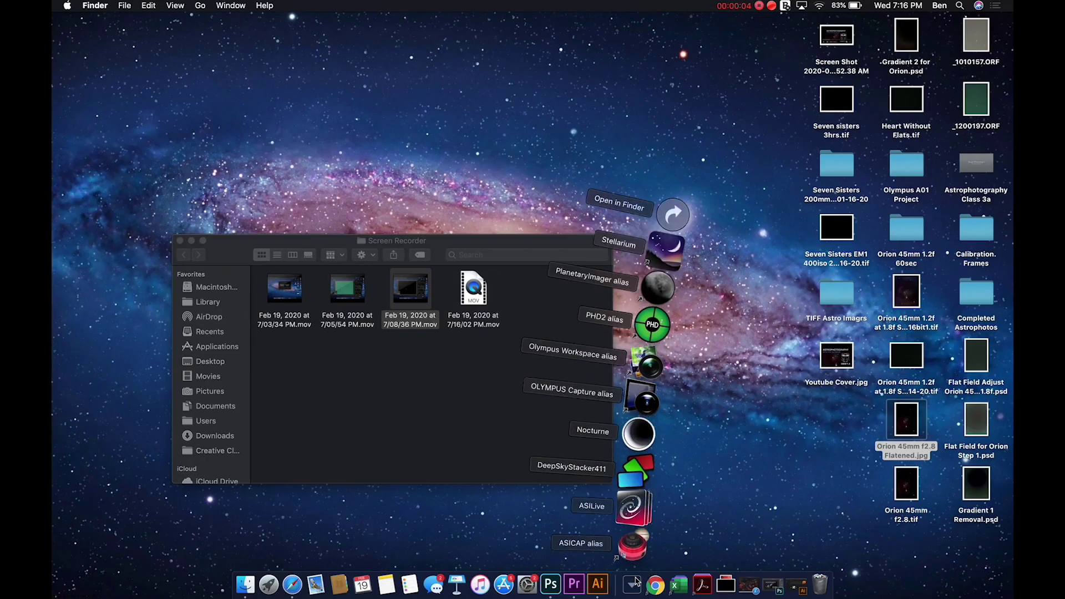
Launch OLYMPUS Capture from the Dock applications stack
click(642, 391)
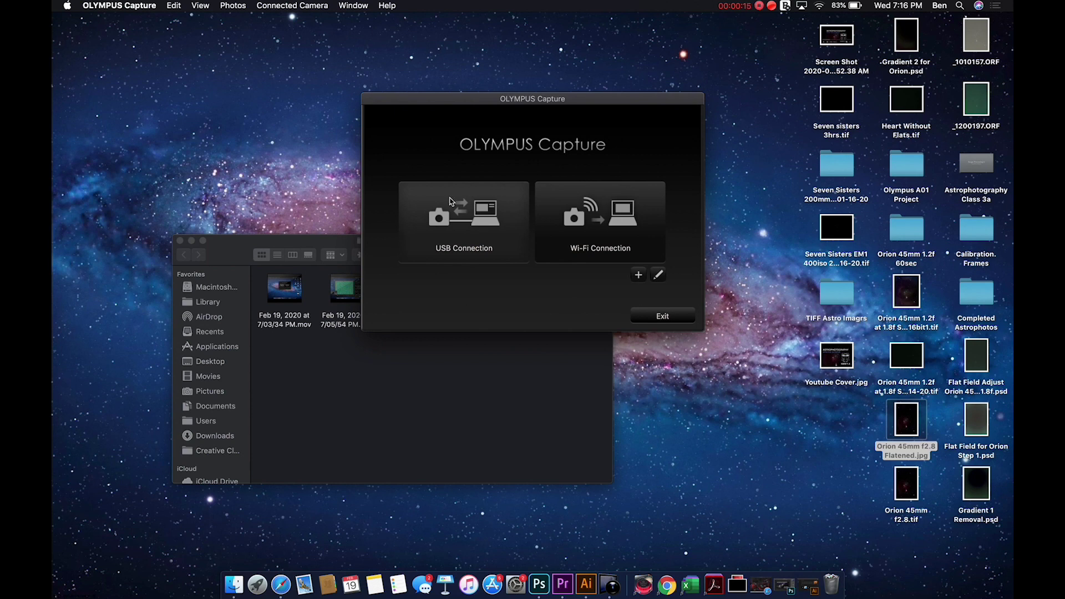
Connect to the camera over USB, choose SD+PC saving, and select Desktop as the folder
click(474, 255)
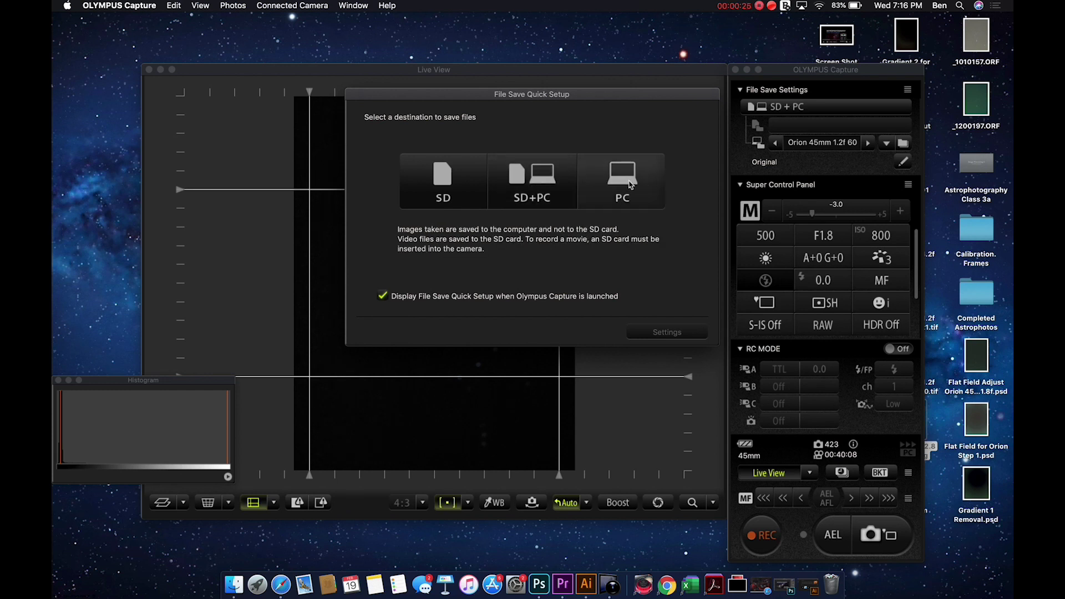
click(528, 182)
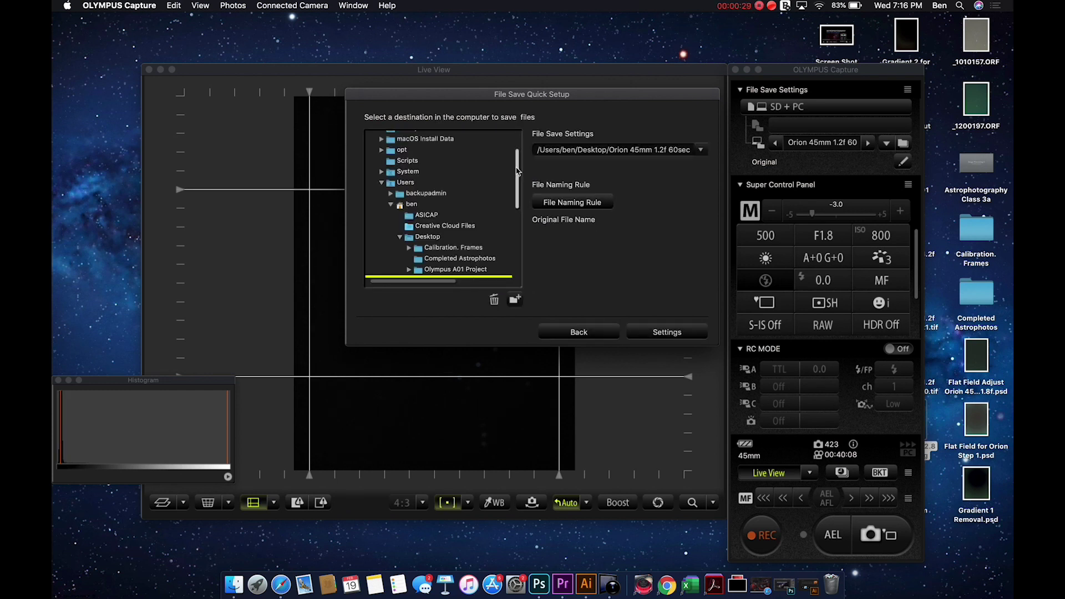
click(517, 169)
drag(516, 170, 513, 192)
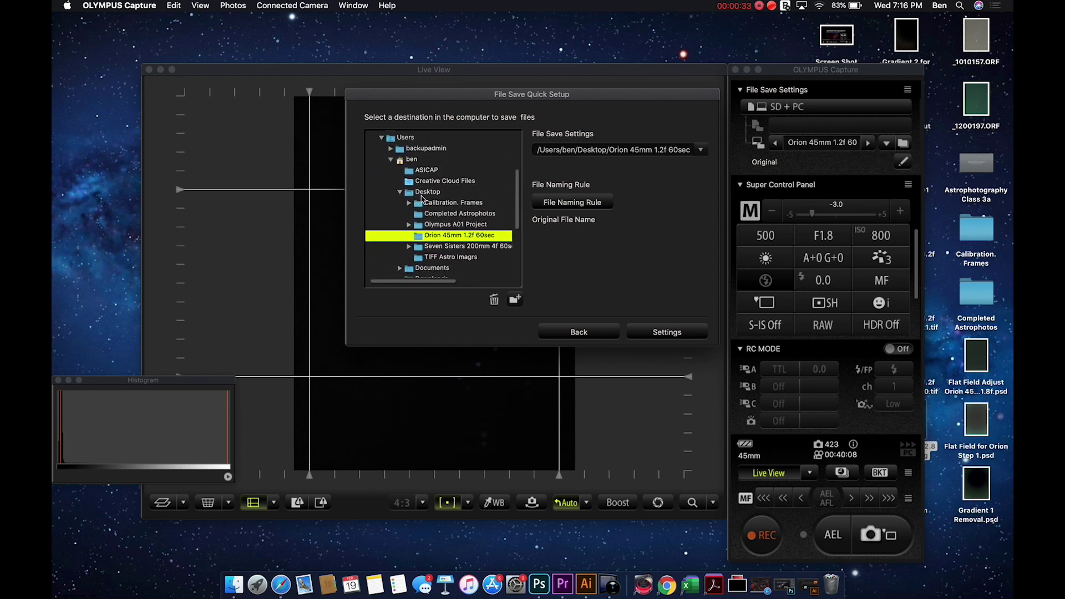
click(422, 193)
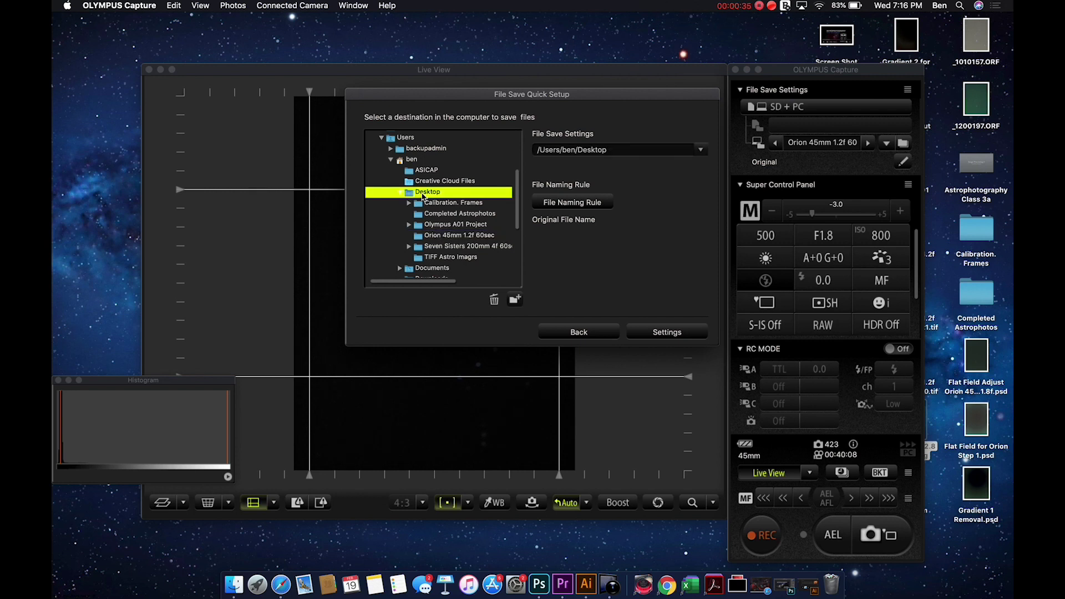
click(514, 300)
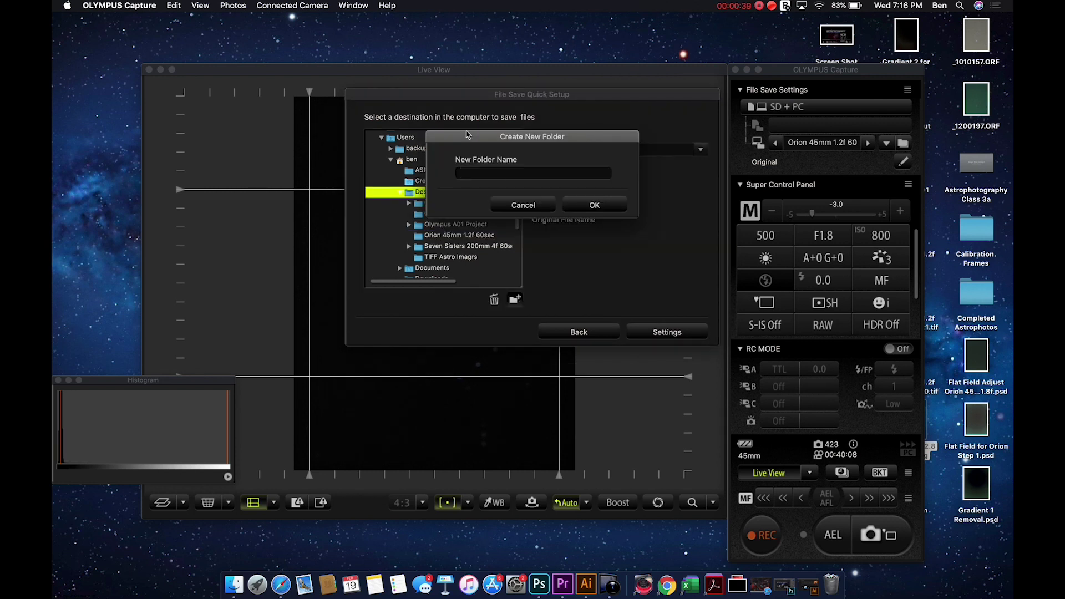
Create a Desktop folder named 'Orion 45mmj 1.2 at 1.8 120s iso 800 48f'
text(Orion 45mmj 1.2 at 1.8)
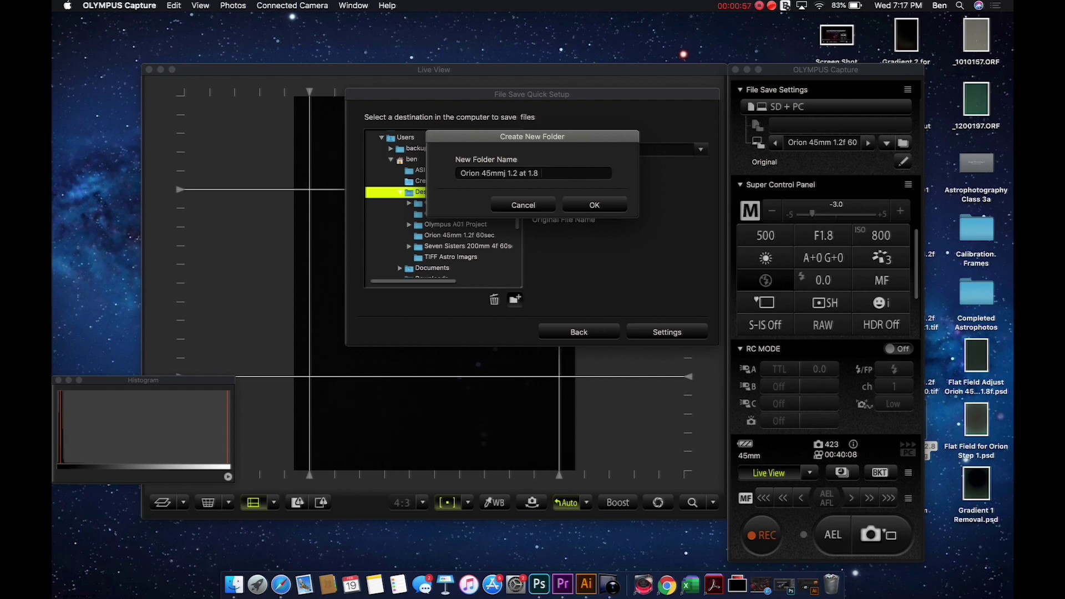
text(1)
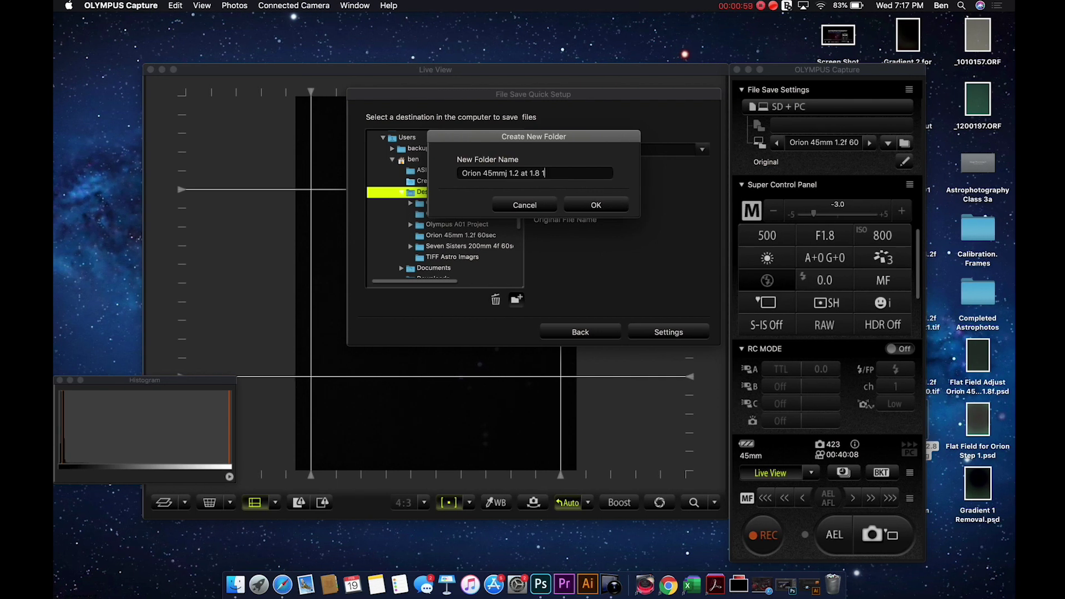
text(20s iso 8)
text(00)
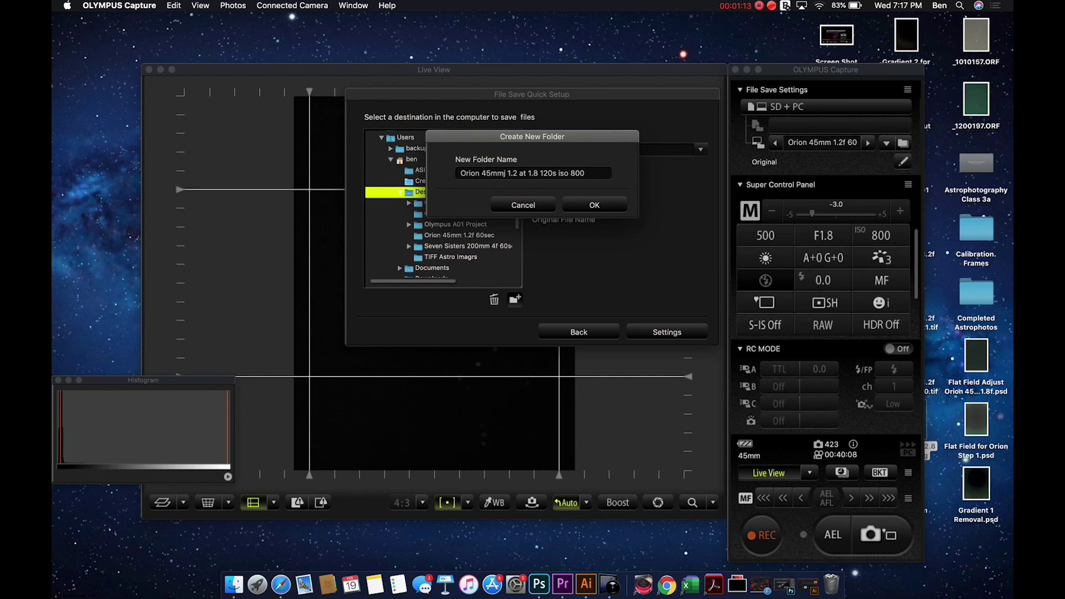
text(8f)
click(603, 206)
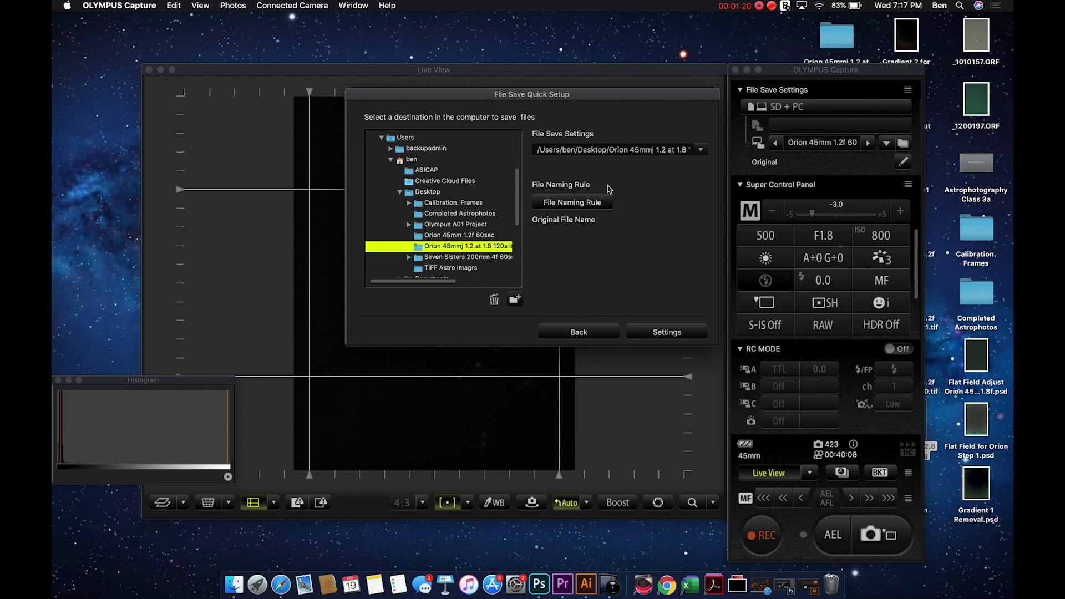
Close the file-save setup and turn off the live view grid overlay
click(653, 332)
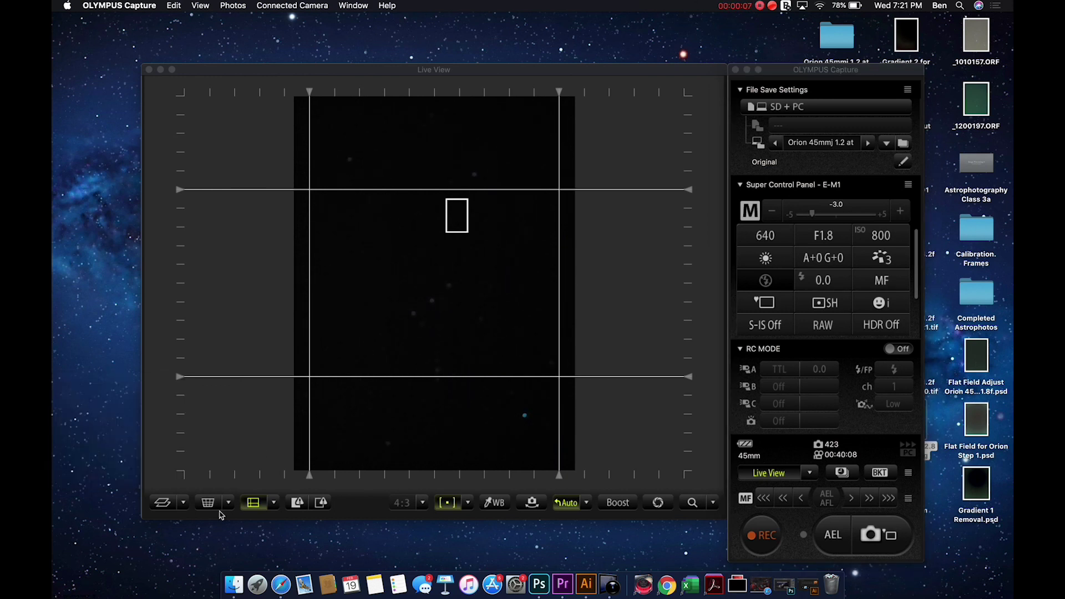
click(253, 502)
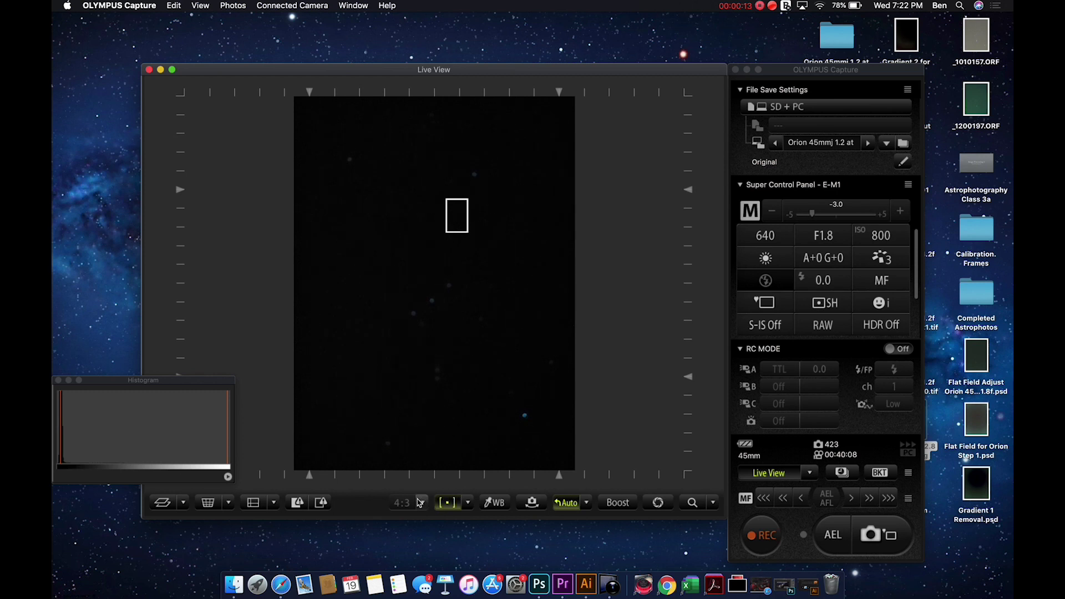
Rotate the live view 90° into portrait, hiding the AF frame and level gauge
click(530, 509)
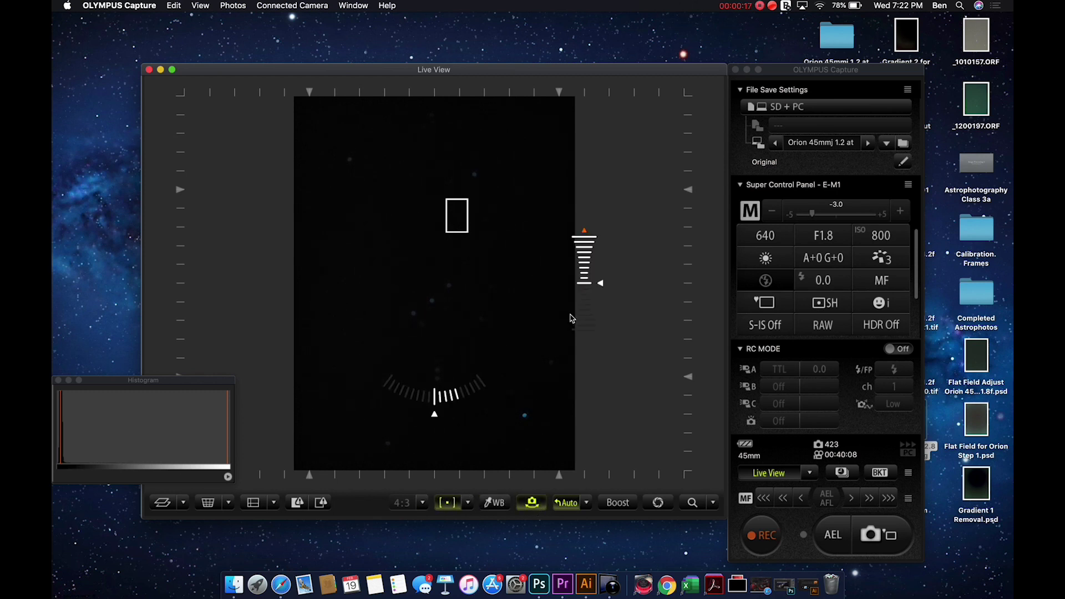
click(448, 503)
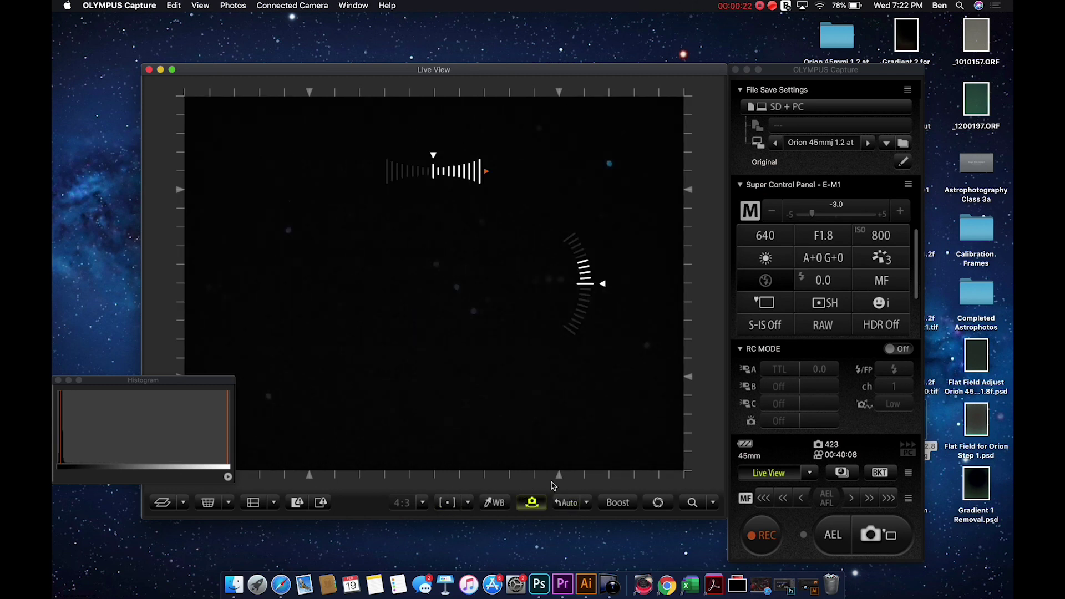
click(585, 504)
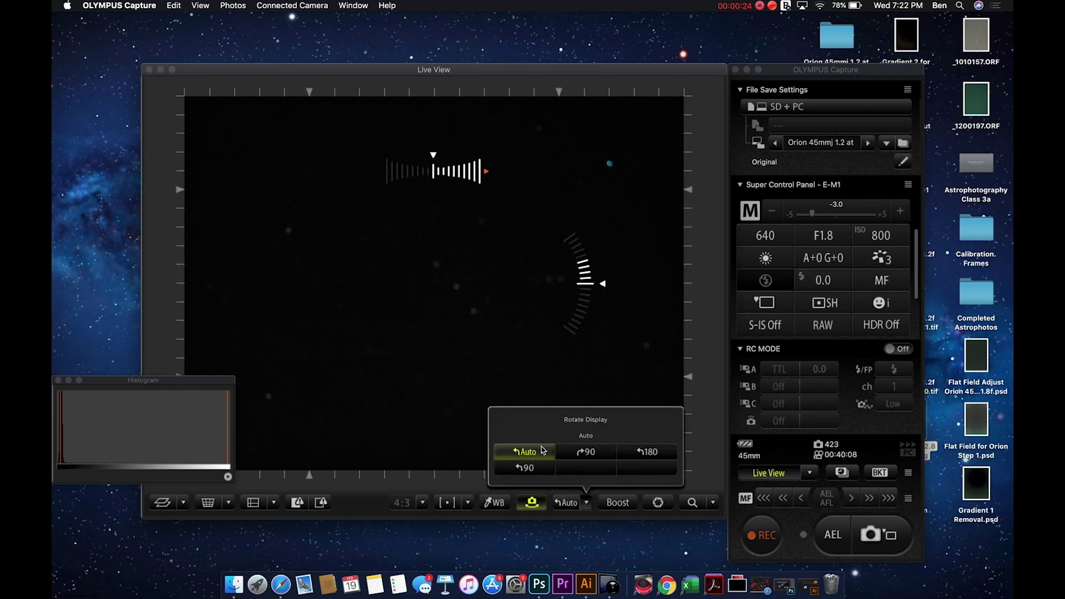
click(584, 456)
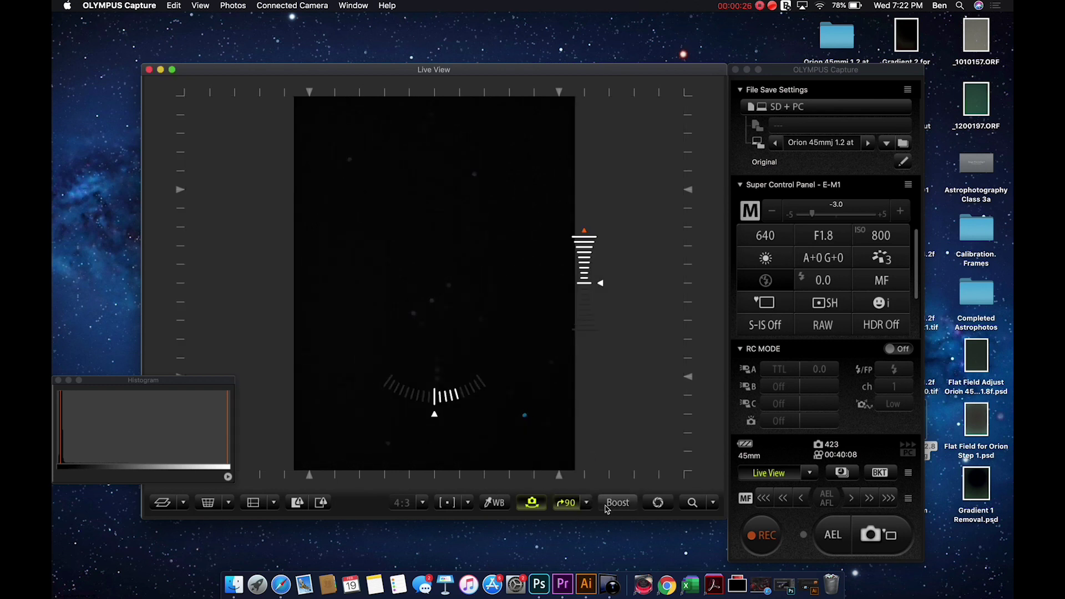
click(586, 503)
click(648, 453)
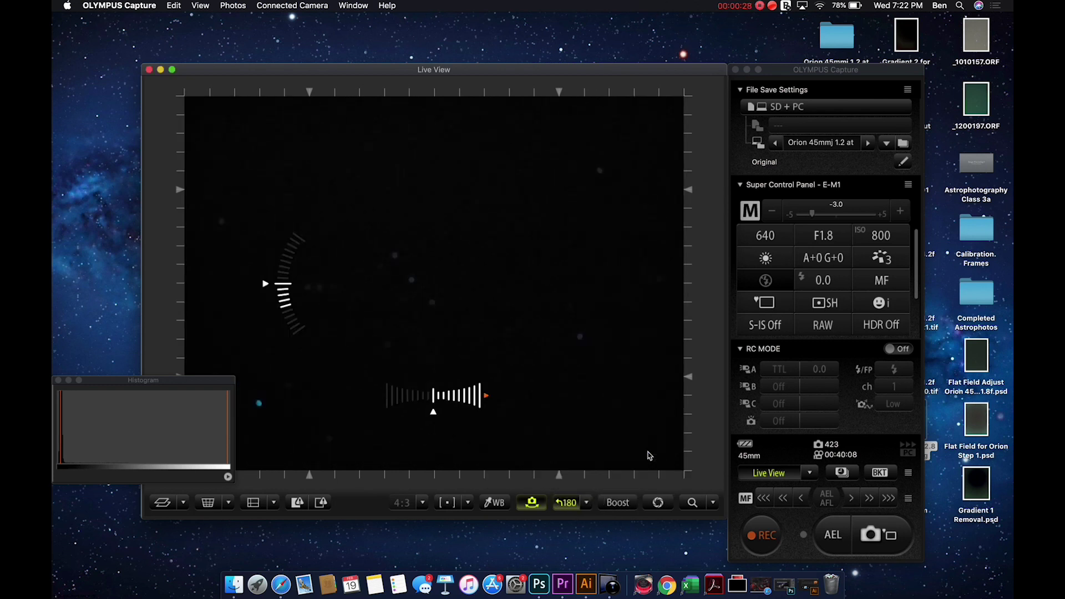
click(571, 502)
click(525, 468)
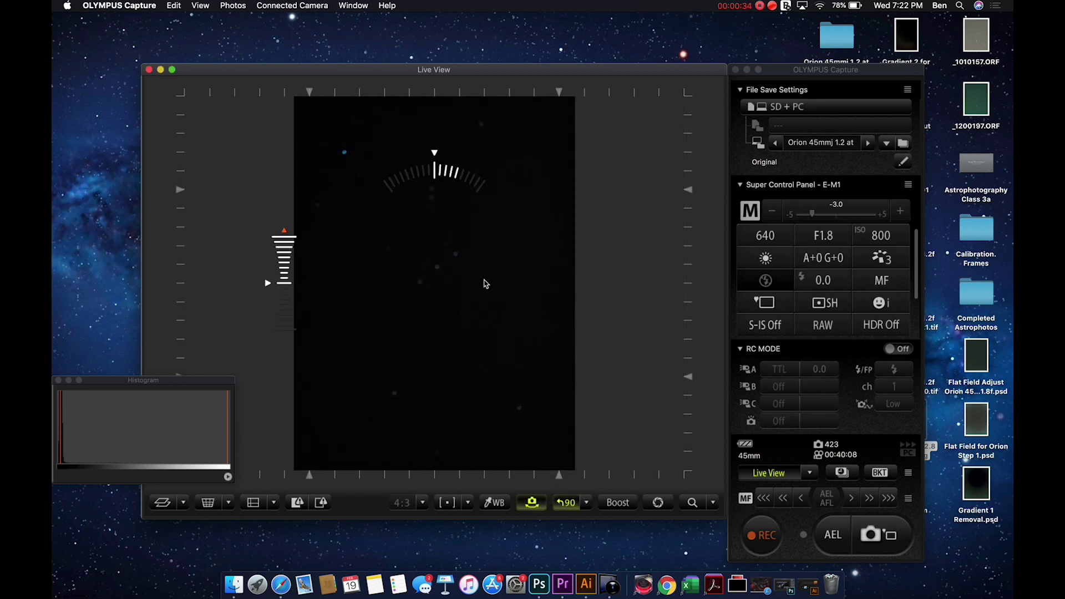
click(531, 502)
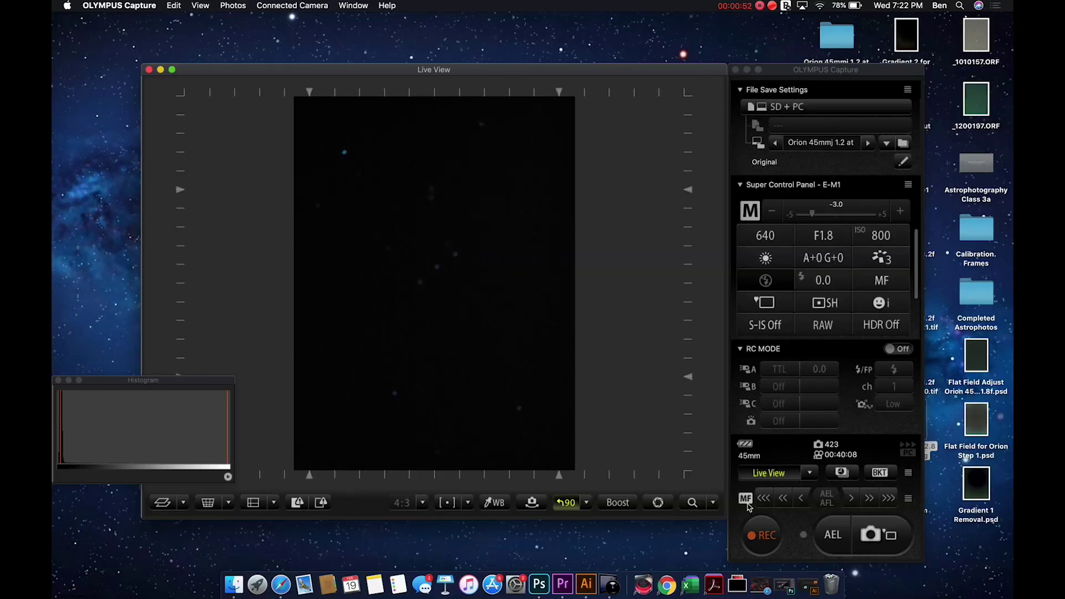
In MF Focus Adj., drag the smallest focus-step slider to near minimum and confirm
click(747, 502)
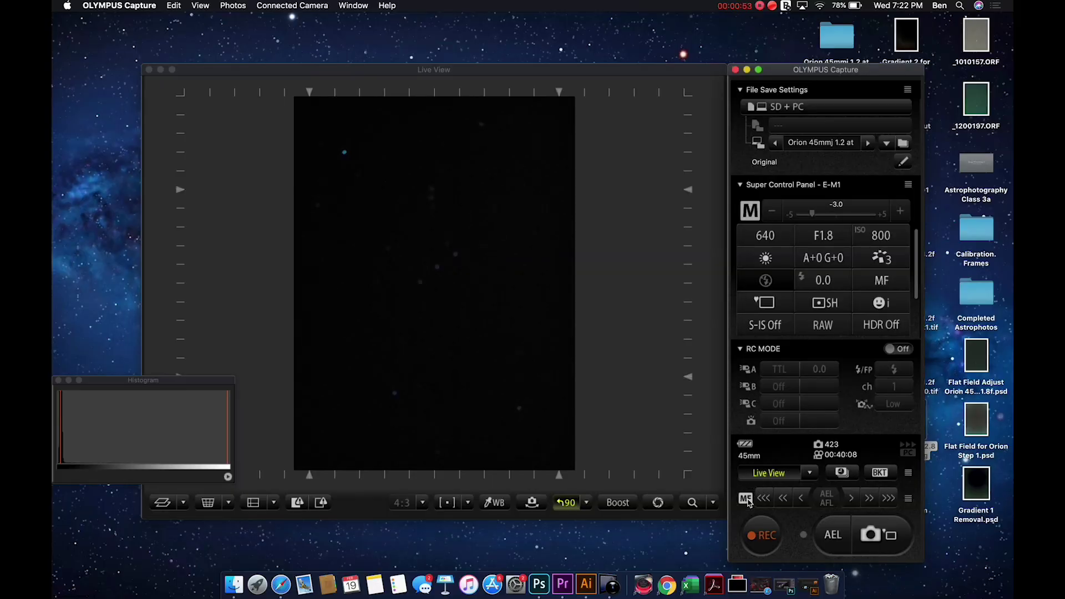
click(909, 500)
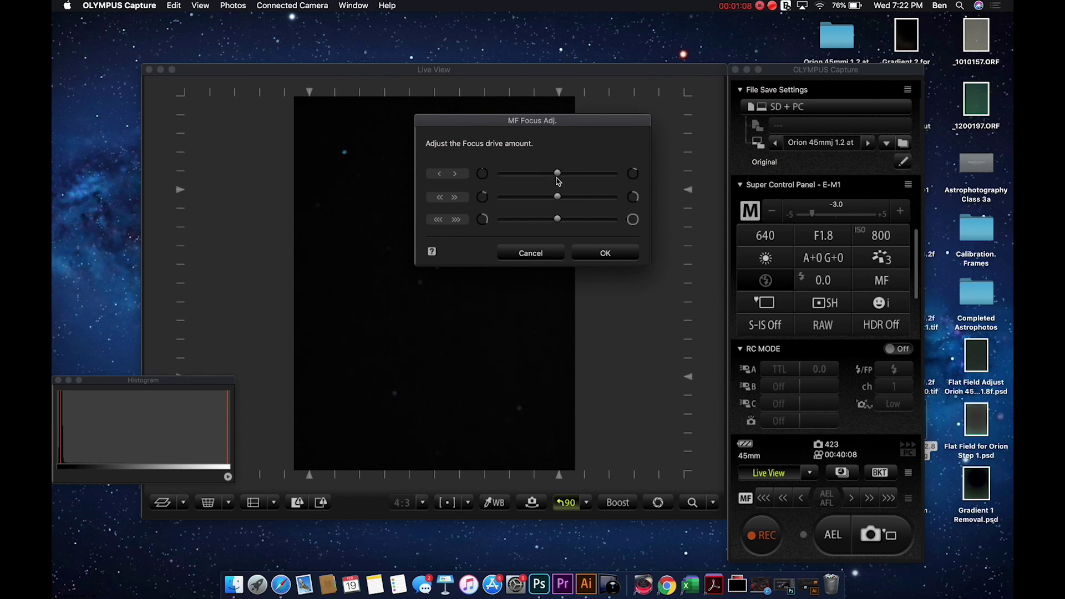
drag(558, 180, 499, 176)
click(599, 254)
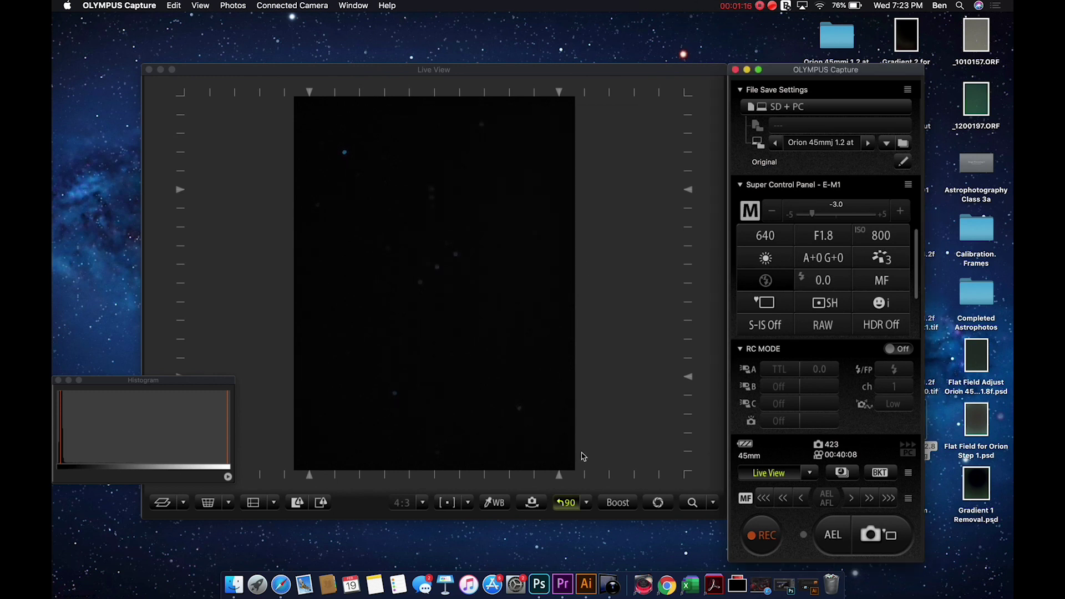
click(619, 504)
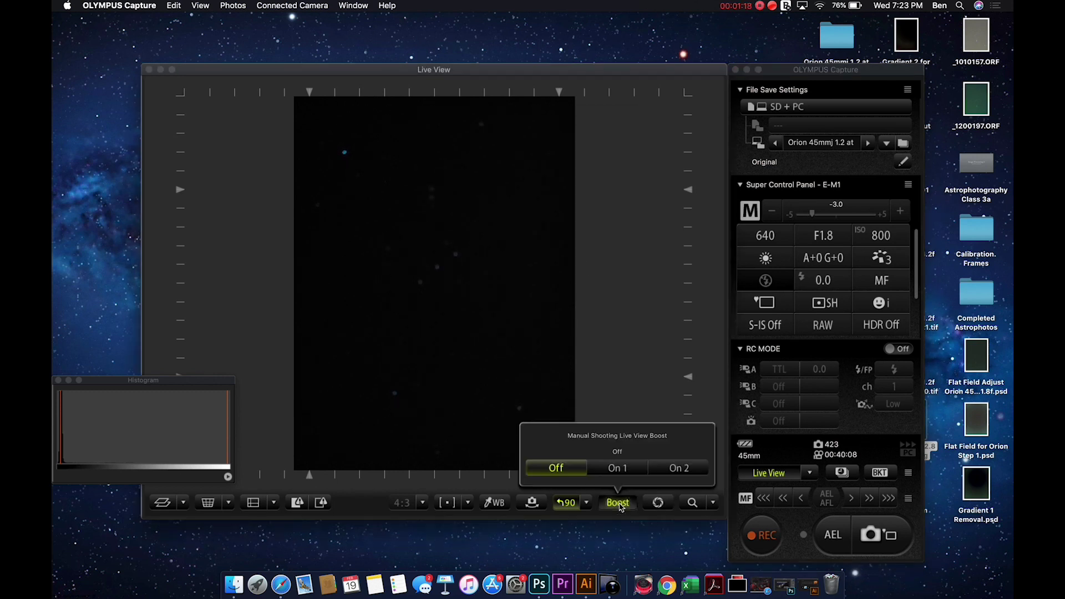
click(617, 470)
click(678, 468)
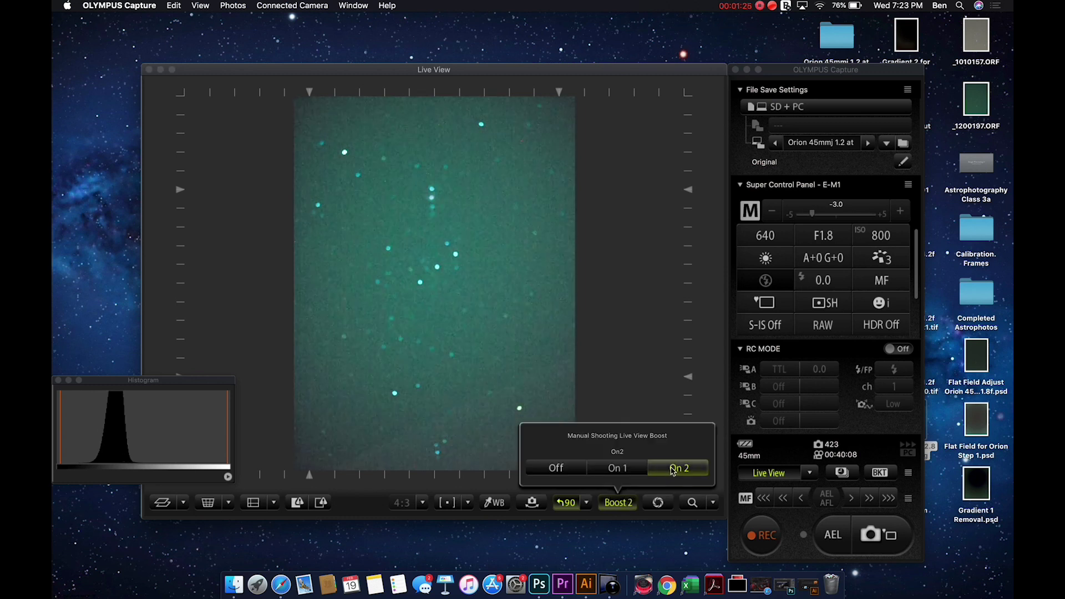
click(620, 469)
click(555, 467)
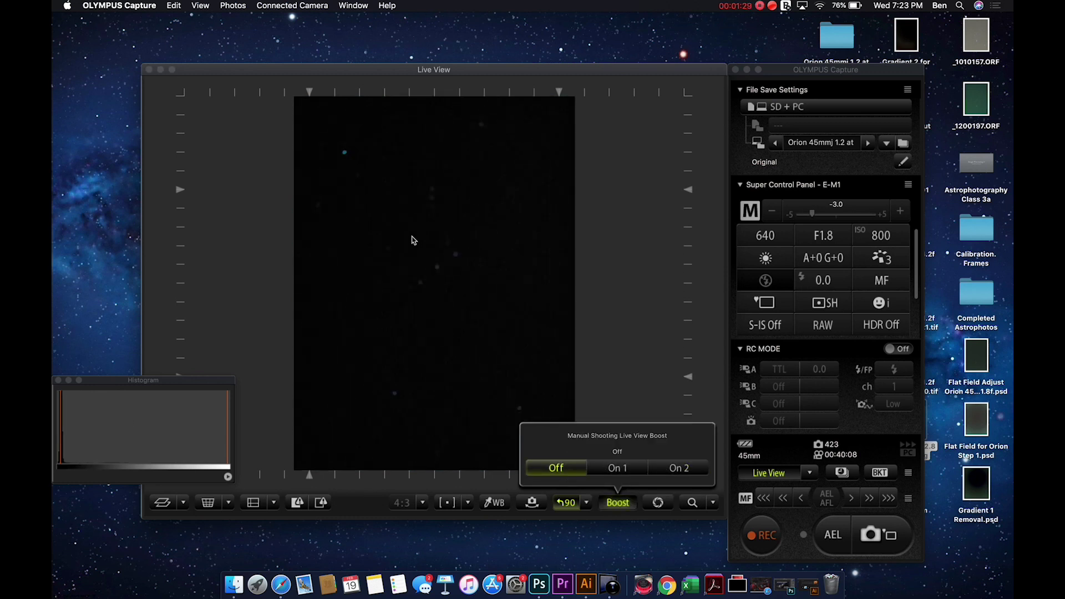
click(389, 266)
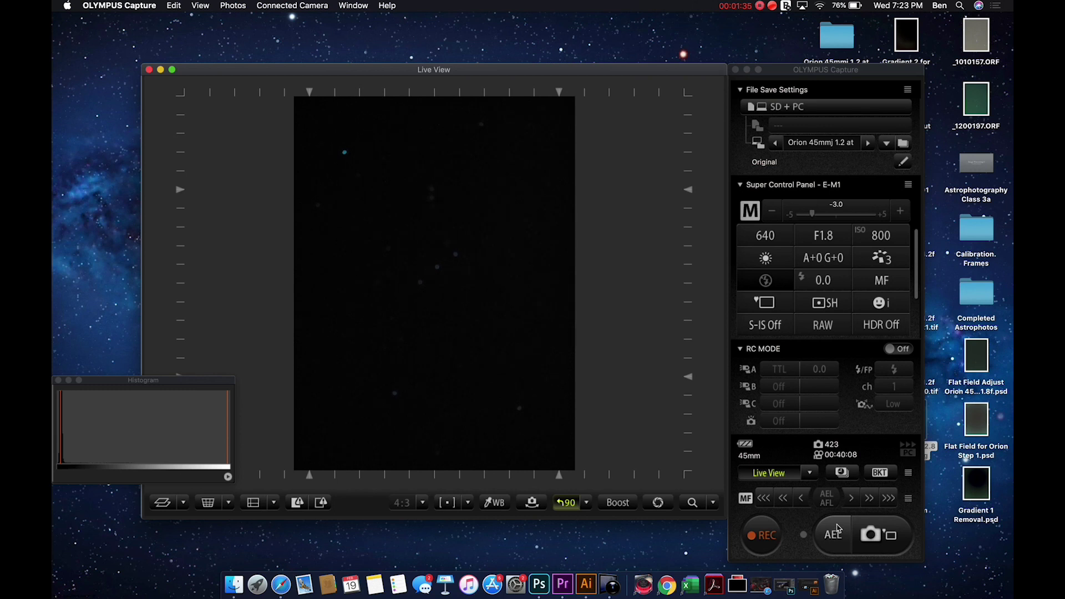
Nudge the focus twice with the >> step button and show the focus-area frame
click(870, 500)
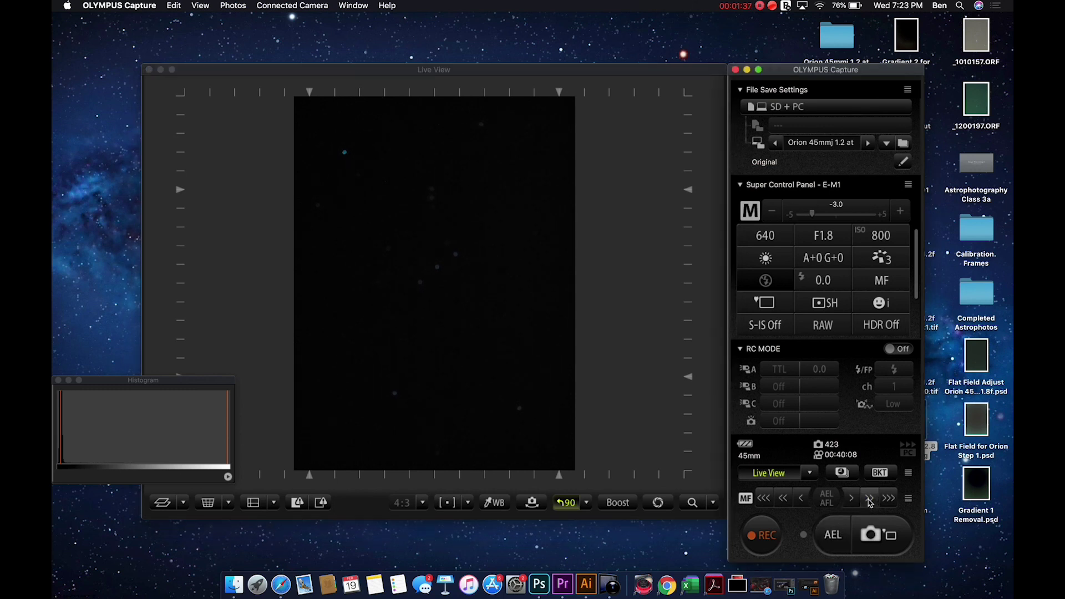
click(869, 500)
click(869, 500)
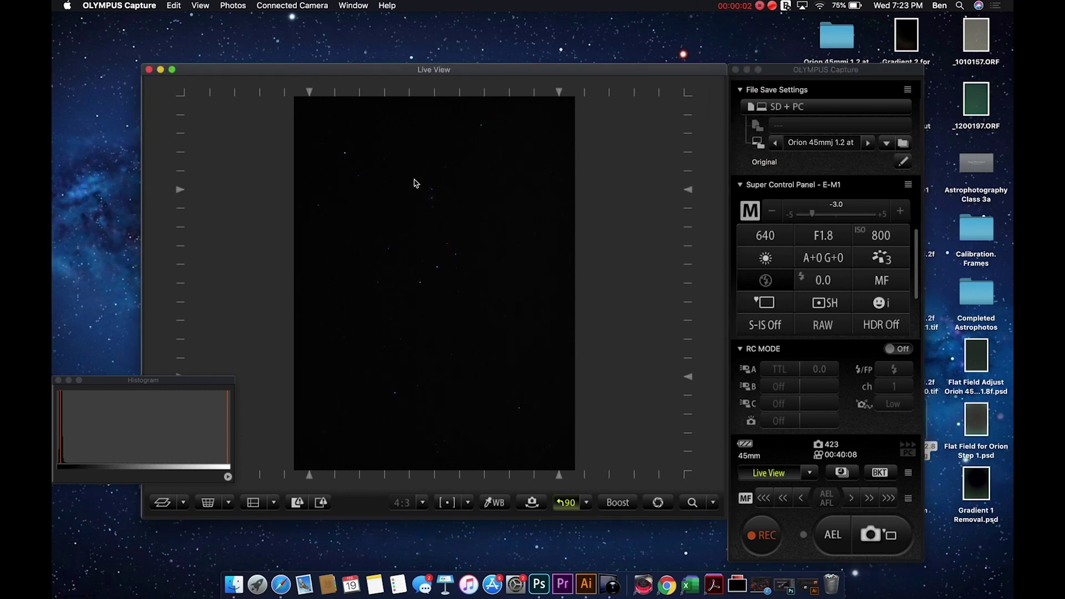
click(446, 503)
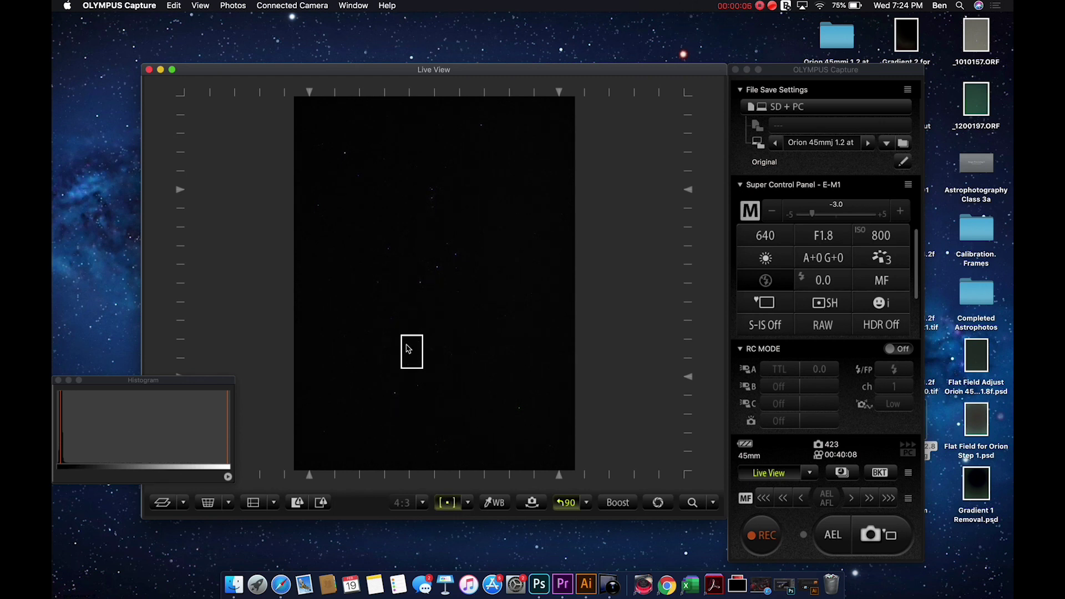
Drag the magnification frame up onto the stars near the top centre
drag(408, 349, 429, 193)
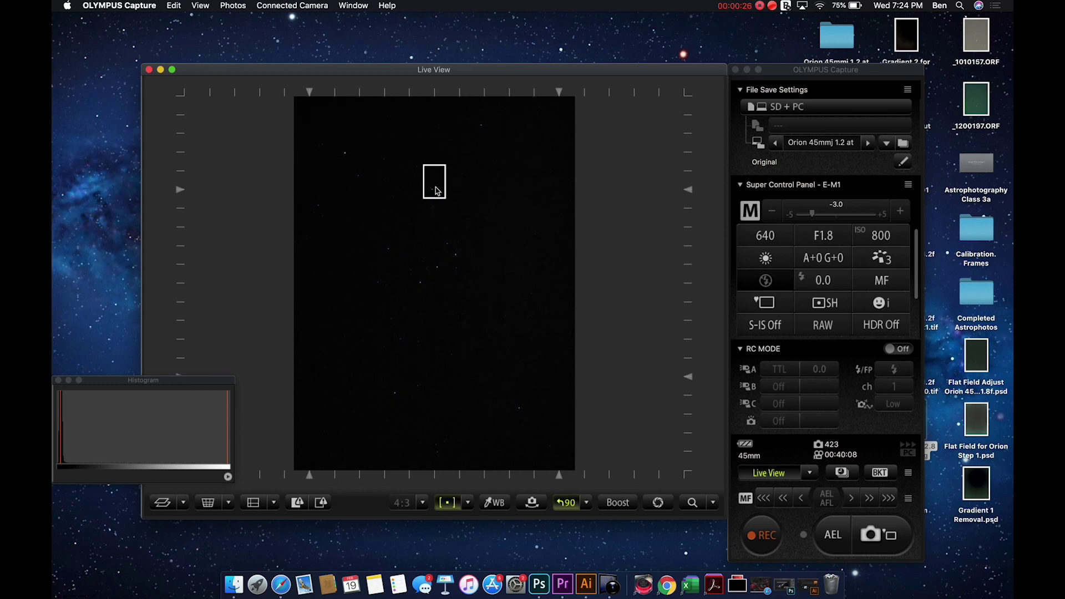
Set LV Close Up Mode to x14 and zoom into the framed stars
click(692, 502)
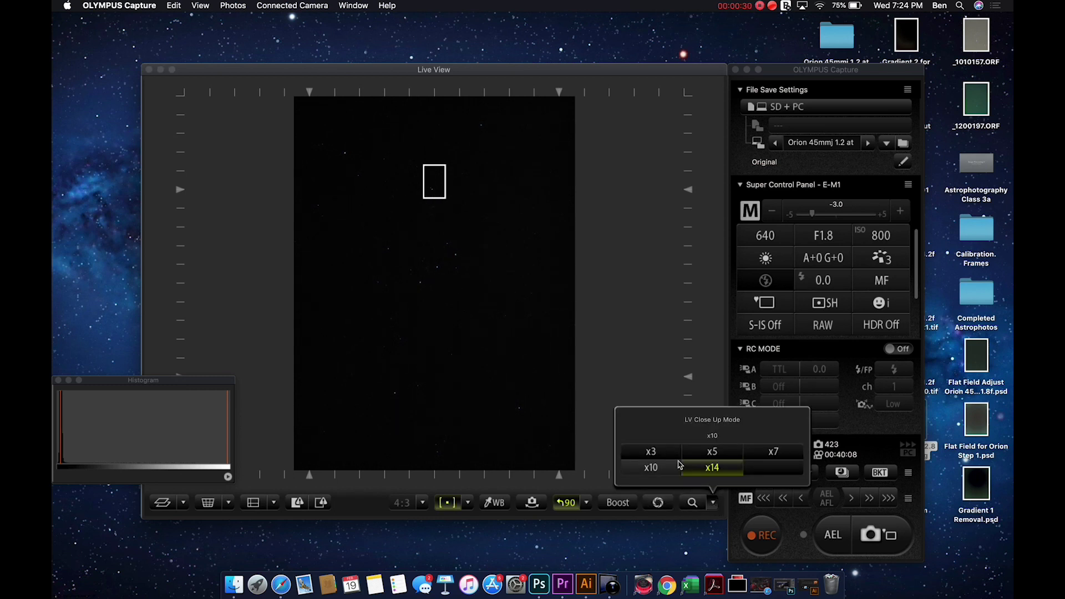
click(729, 472)
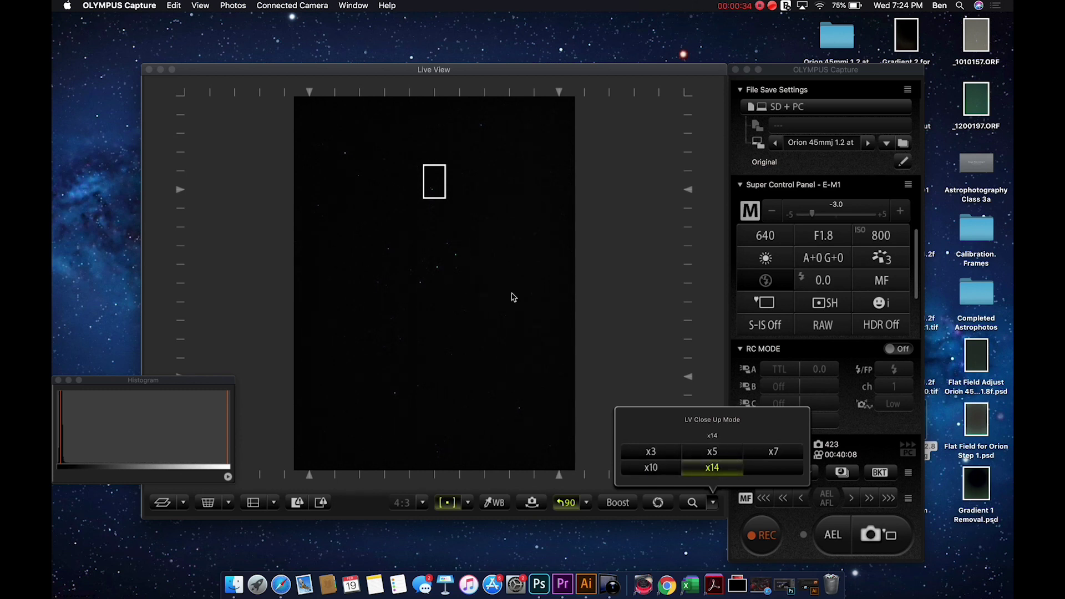
click(692, 502)
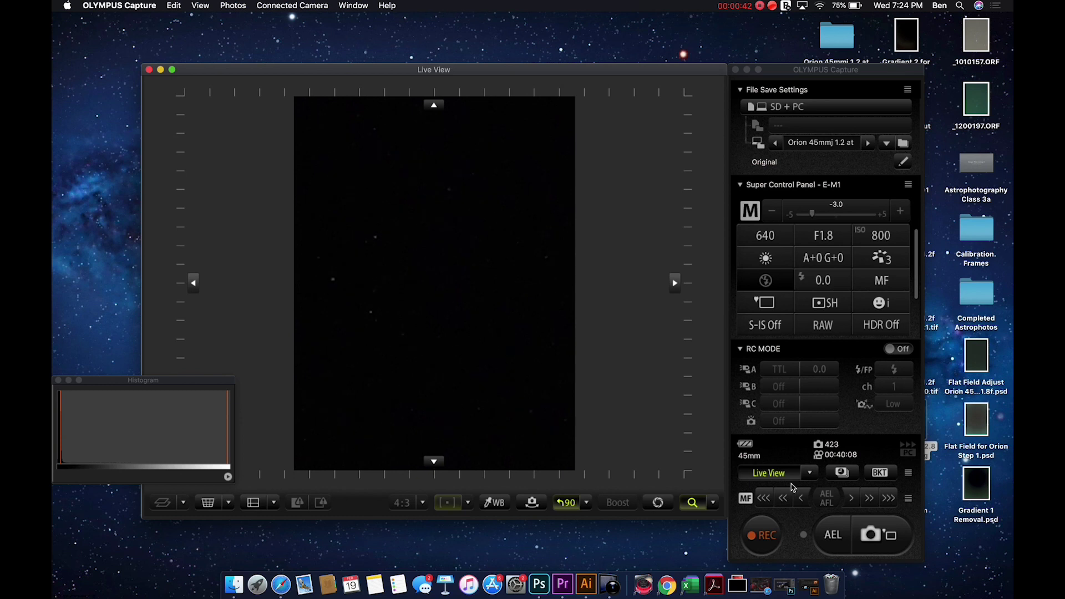
Nudge the manual focus forward three small steps
click(801, 498)
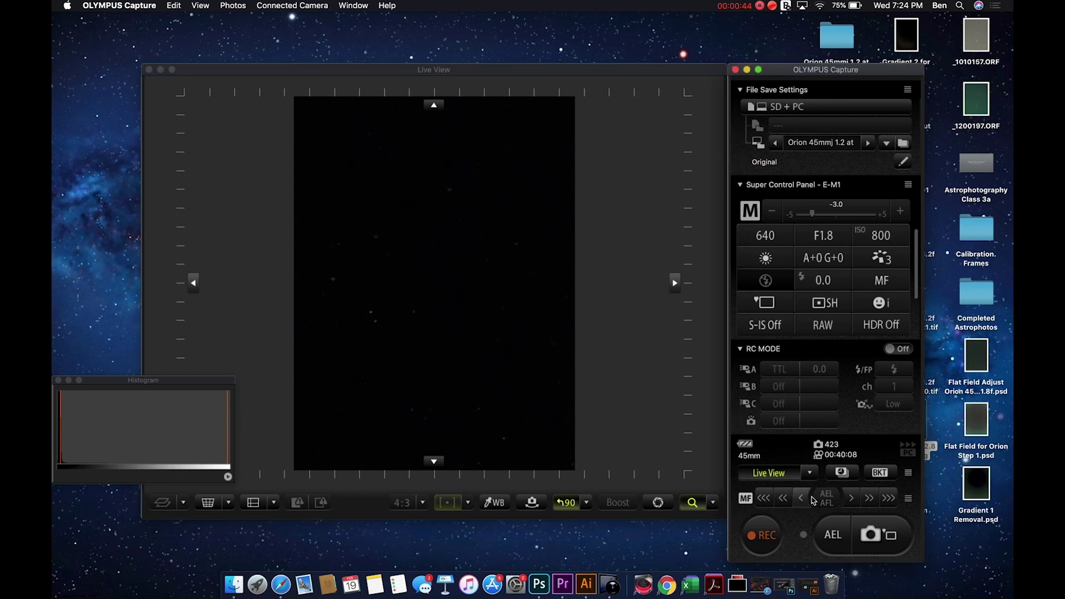
click(854, 502)
click(853, 498)
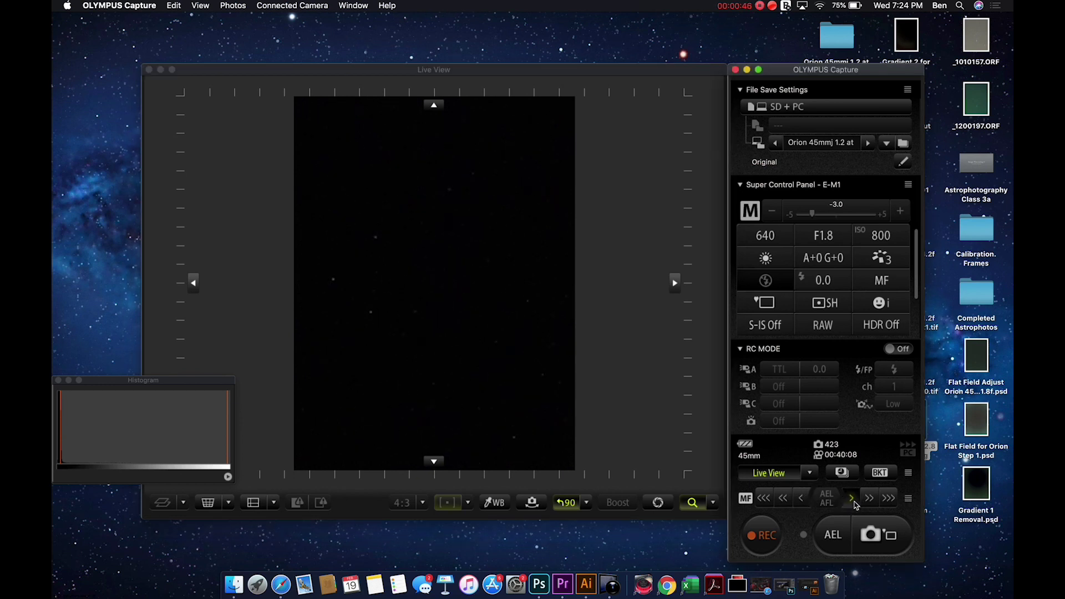
click(853, 499)
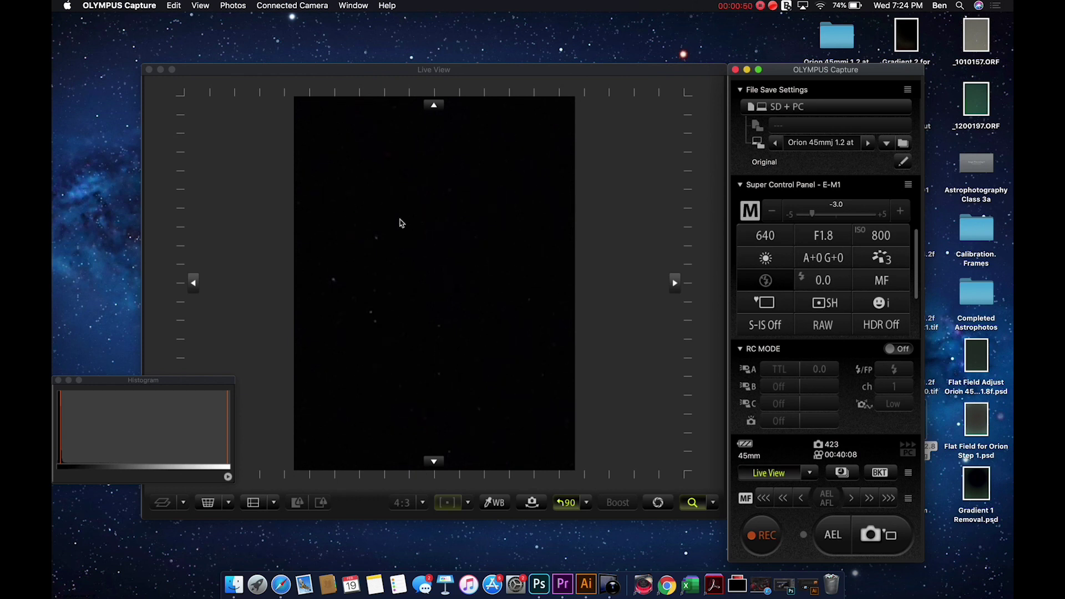
Pan the magnified live view across the star field to a bright star
click(433, 105)
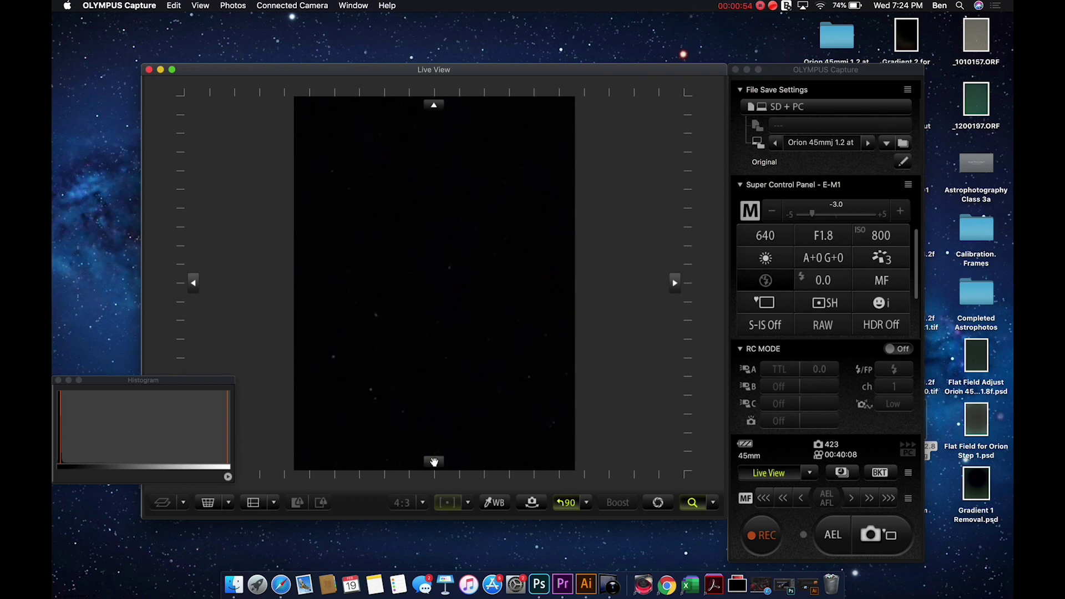
drag(417, 272, 384, 270)
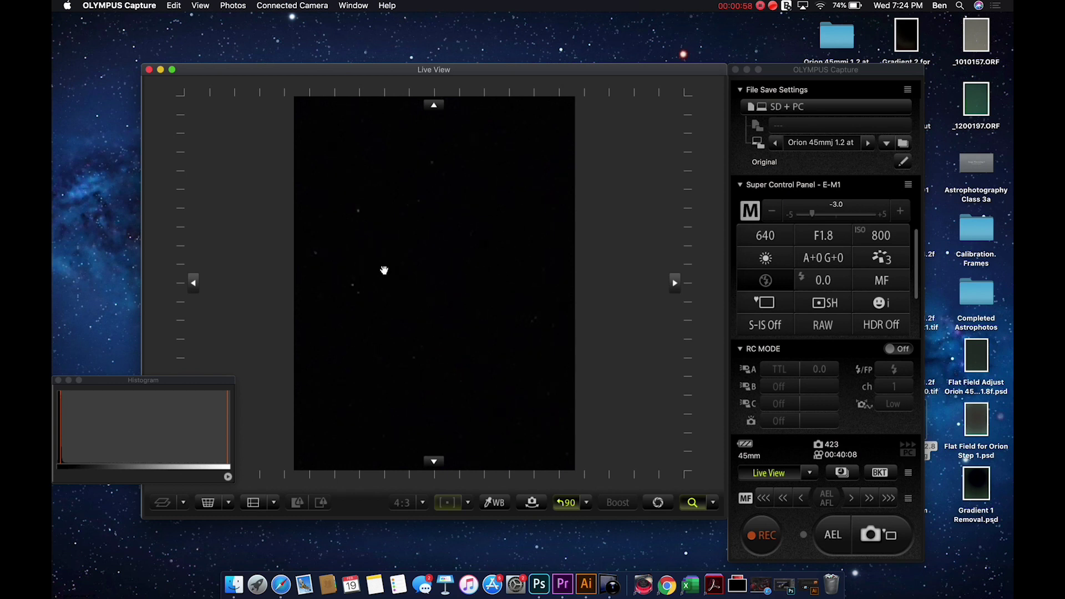
click(674, 283)
click(192, 283)
drag(433, 291, 471, 287)
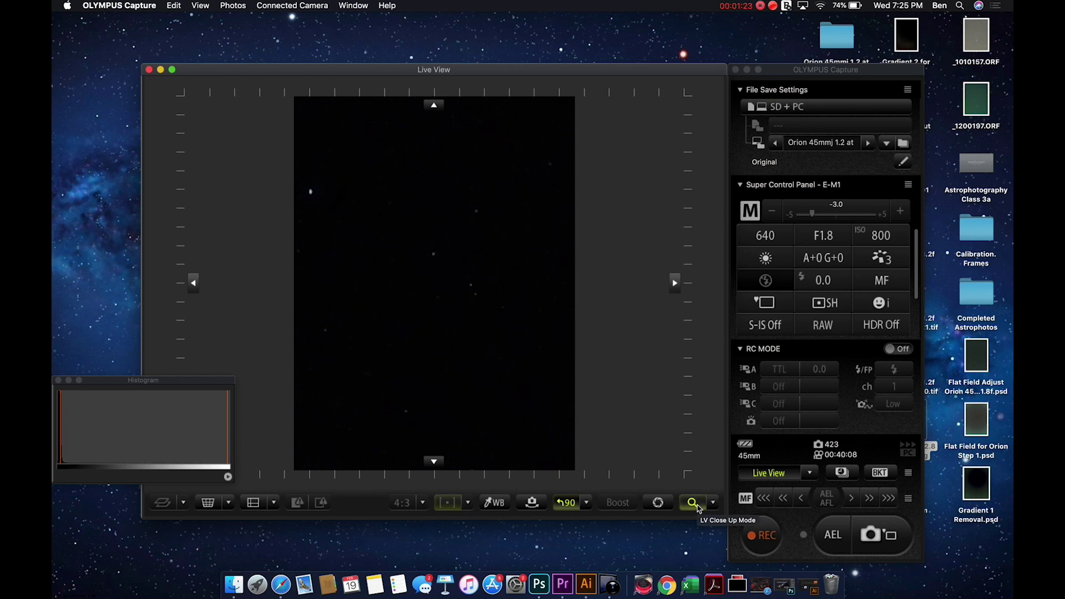
Step the manual focus back three small steps
click(803, 499)
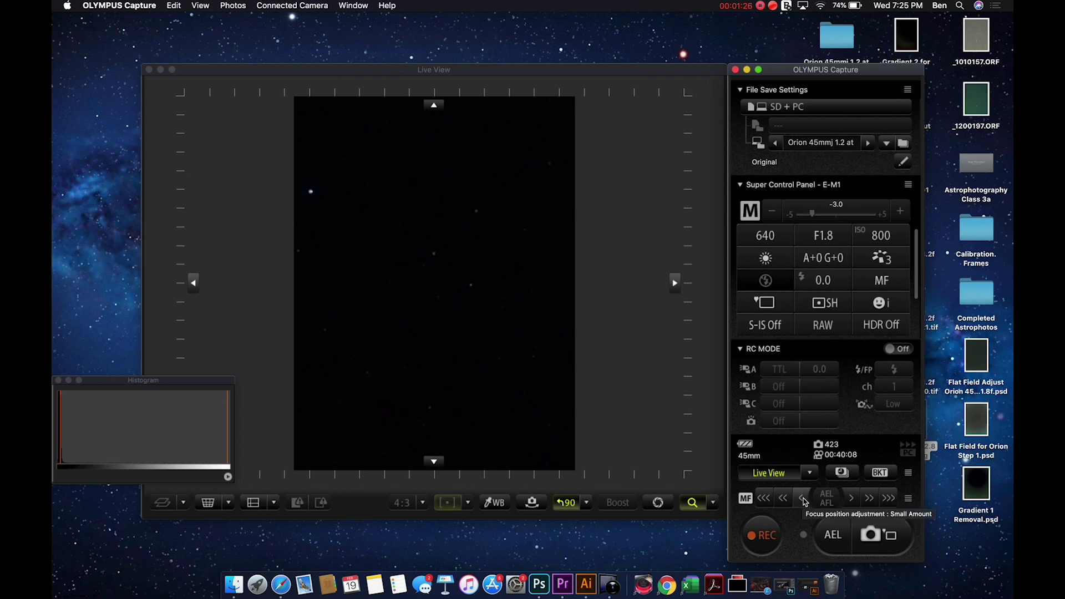
click(803, 500)
click(804, 499)
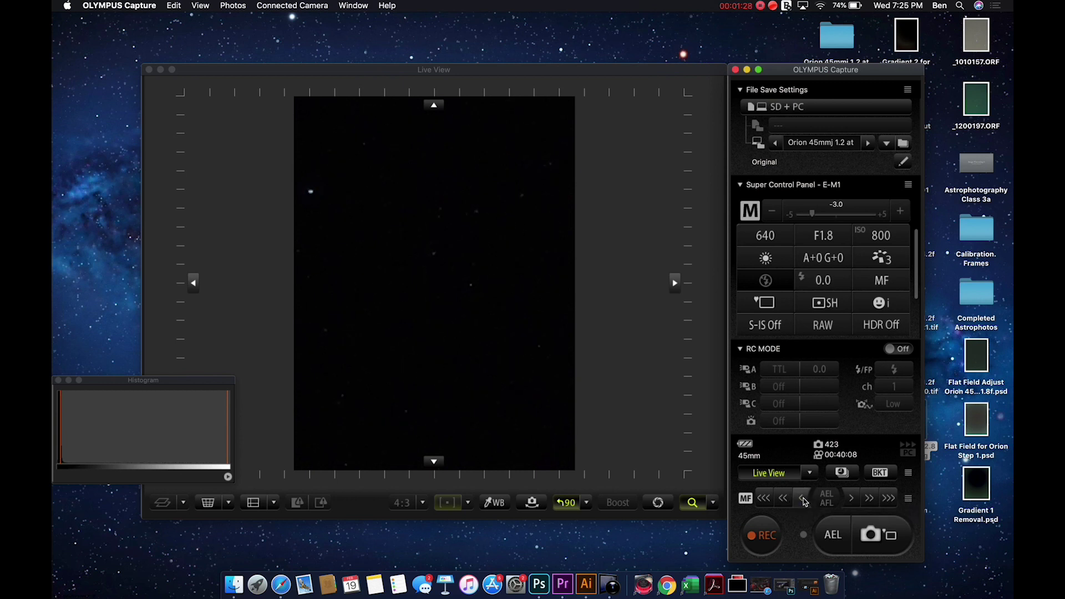
click(804, 499)
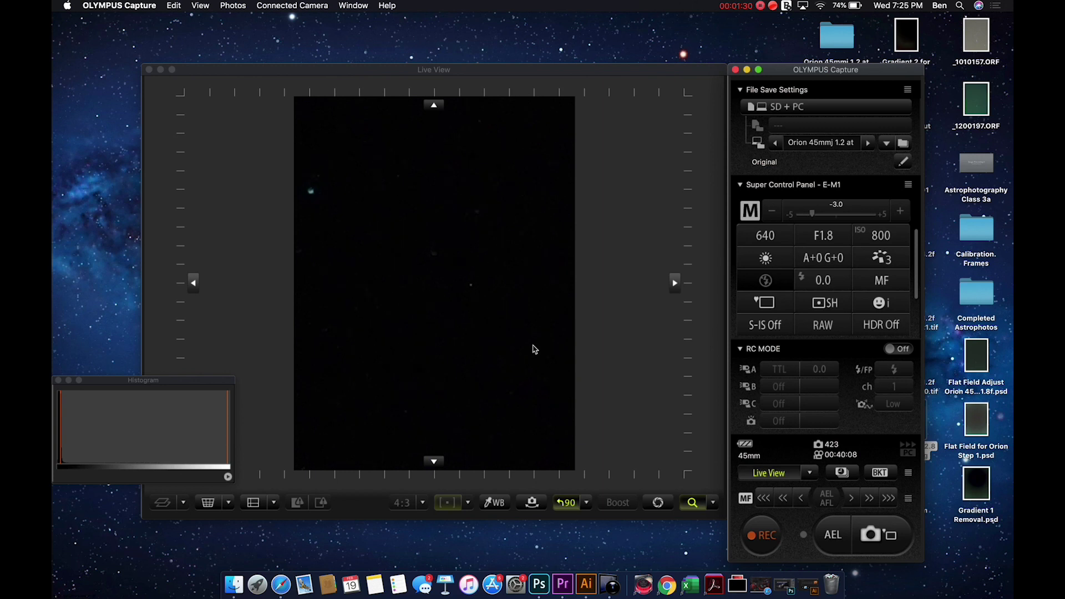
Step the focus forward six small steps, then leave the x14 close-up for full frame
click(856, 500)
click(857, 503)
click(858, 500)
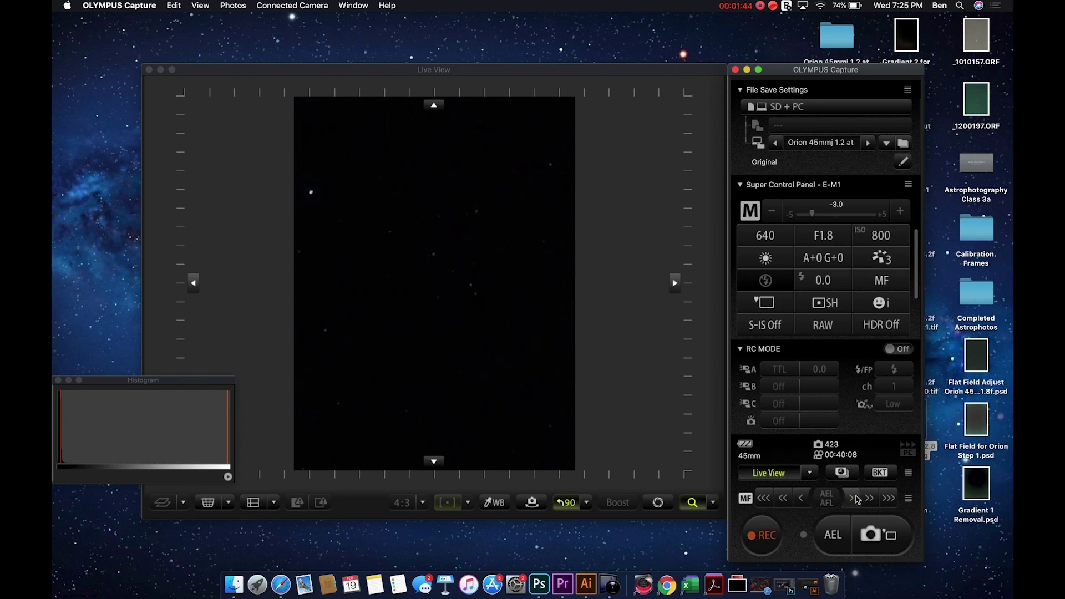
click(857, 499)
click(858, 500)
click(858, 499)
click(692, 504)
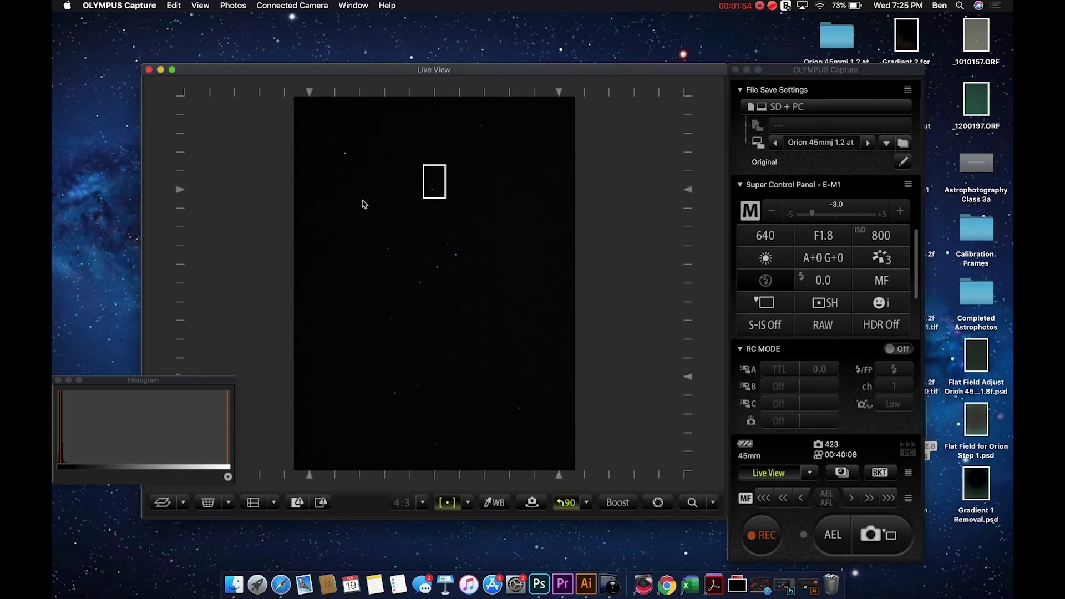
Magnify the centre stars, step focus back seven times to pinpoints, then return to full frame
click(459, 259)
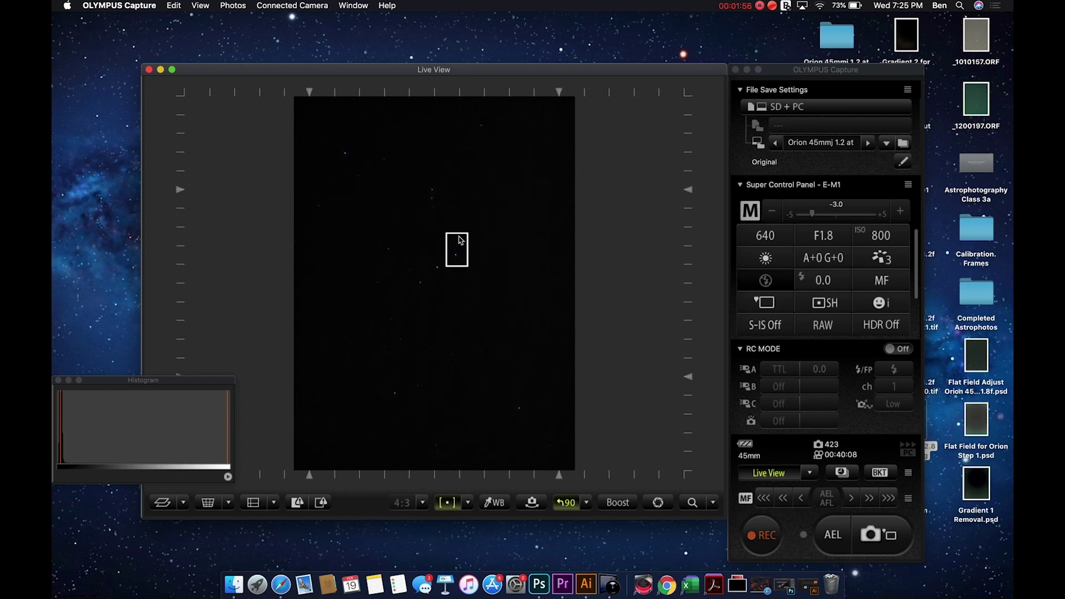
click(692, 502)
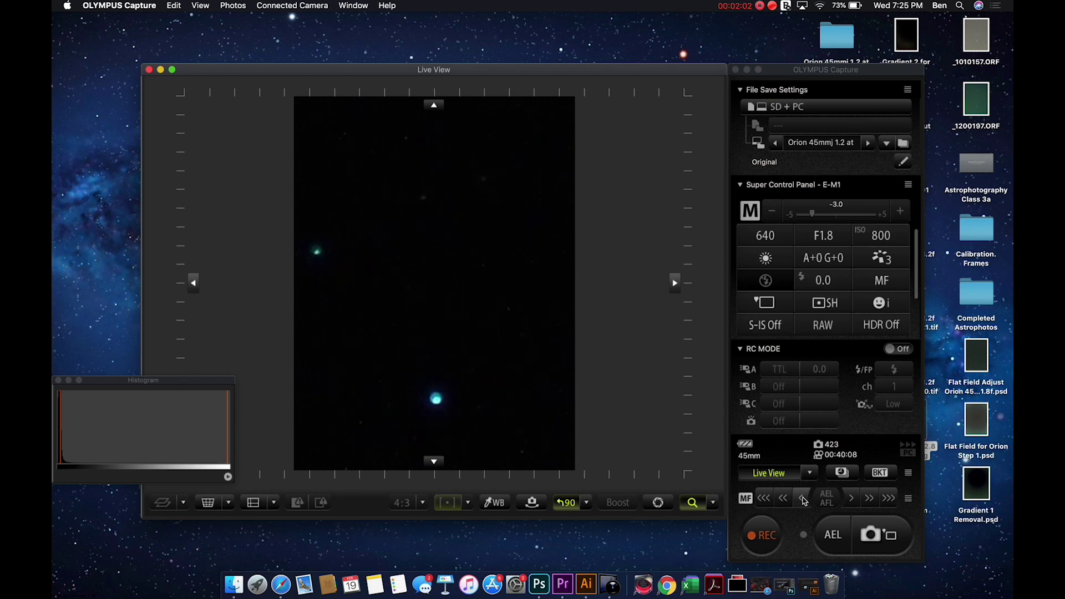
click(803, 498)
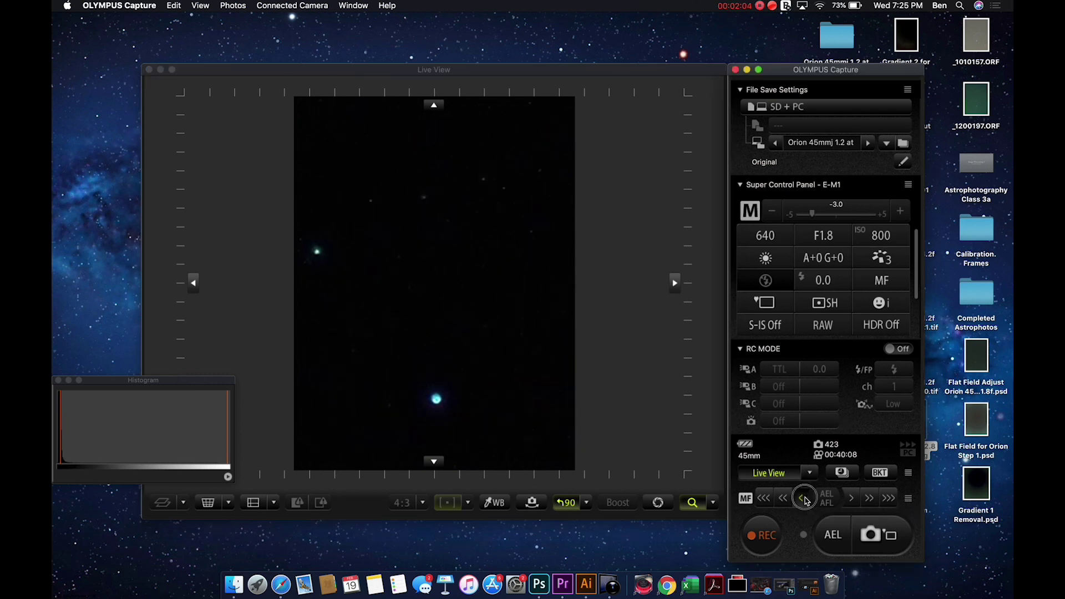
click(803, 499)
click(803, 499)
click(804, 499)
click(805, 499)
click(804, 498)
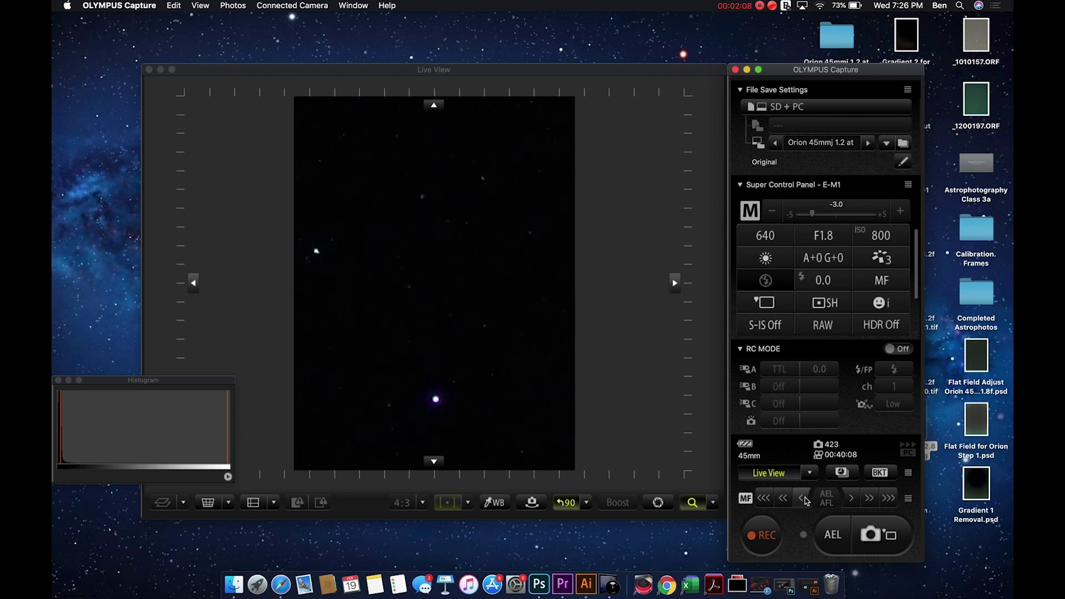
click(804, 499)
click(698, 504)
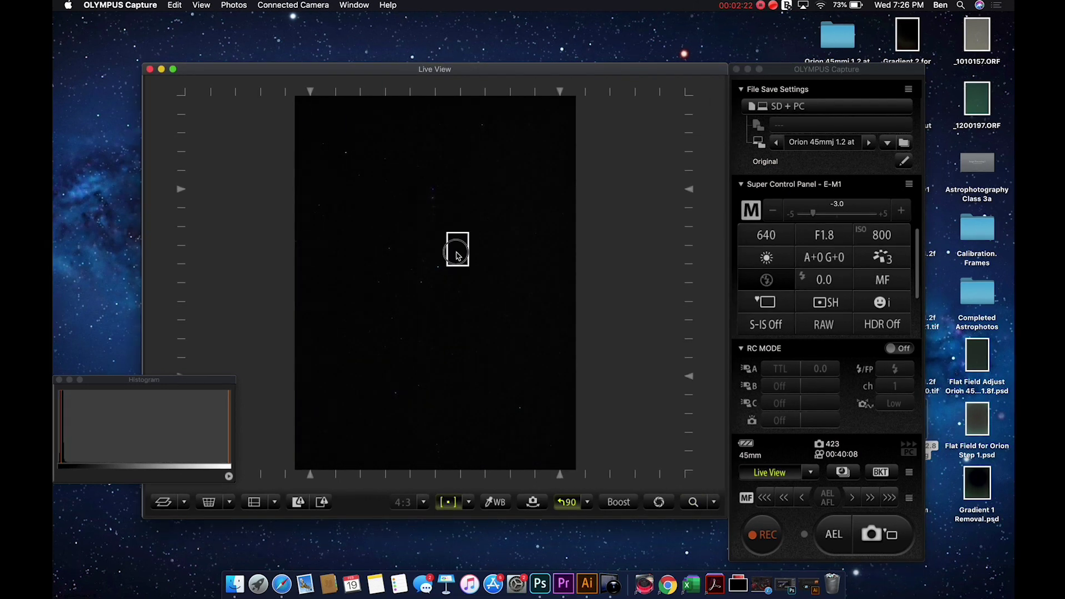
Move the magnification frame to the lower-left stars, keeping ↰90 display rotation
drag(458, 250, 391, 363)
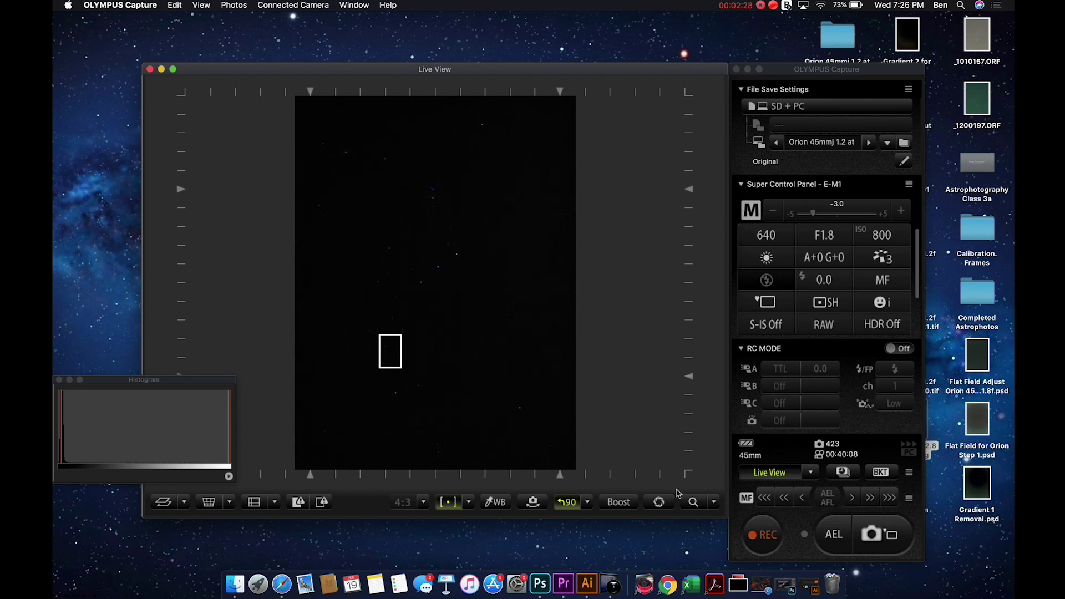
click(693, 501)
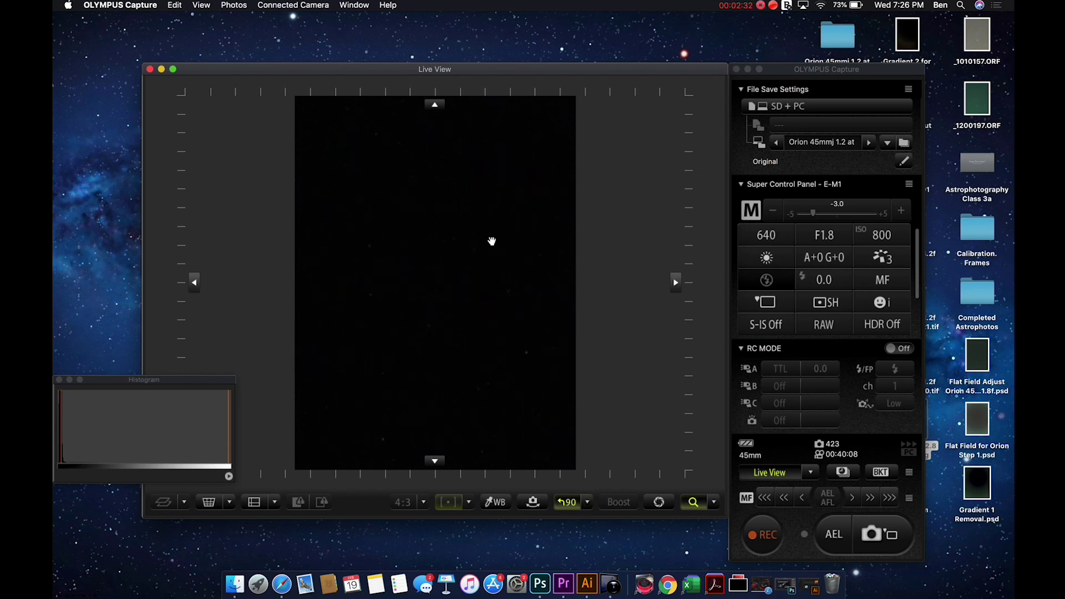
click(588, 503)
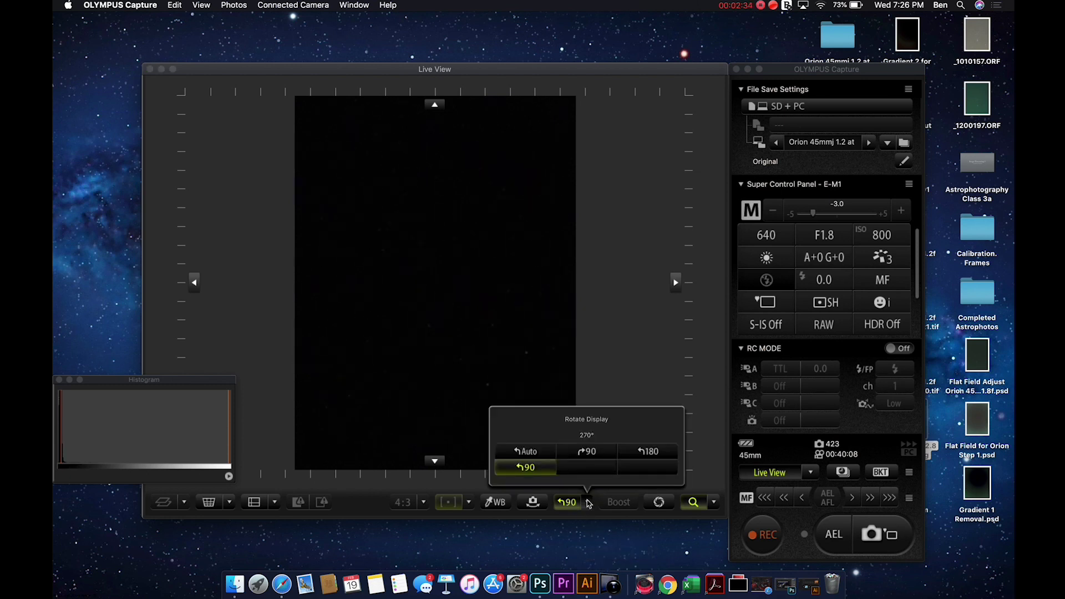
click(635, 507)
click(694, 502)
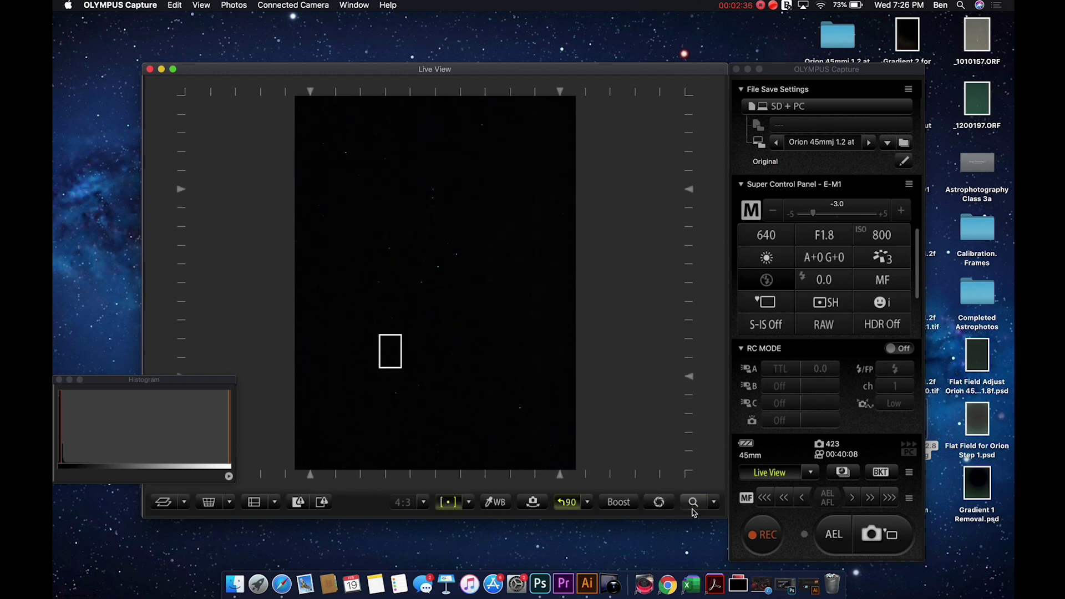
Set live view boost to On 1
click(619, 502)
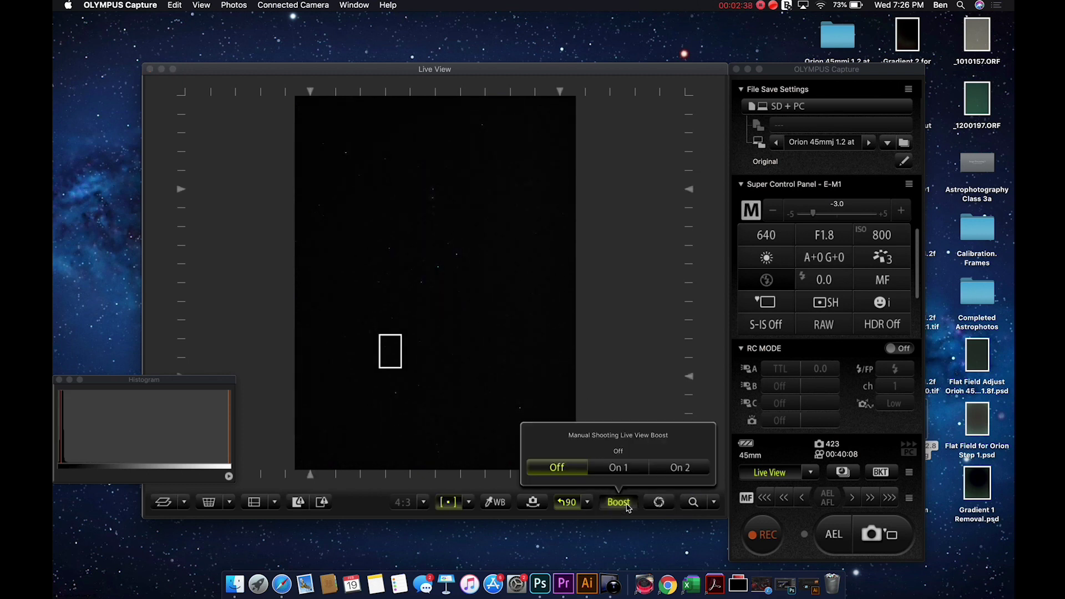
click(620, 467)
click(693, 502)
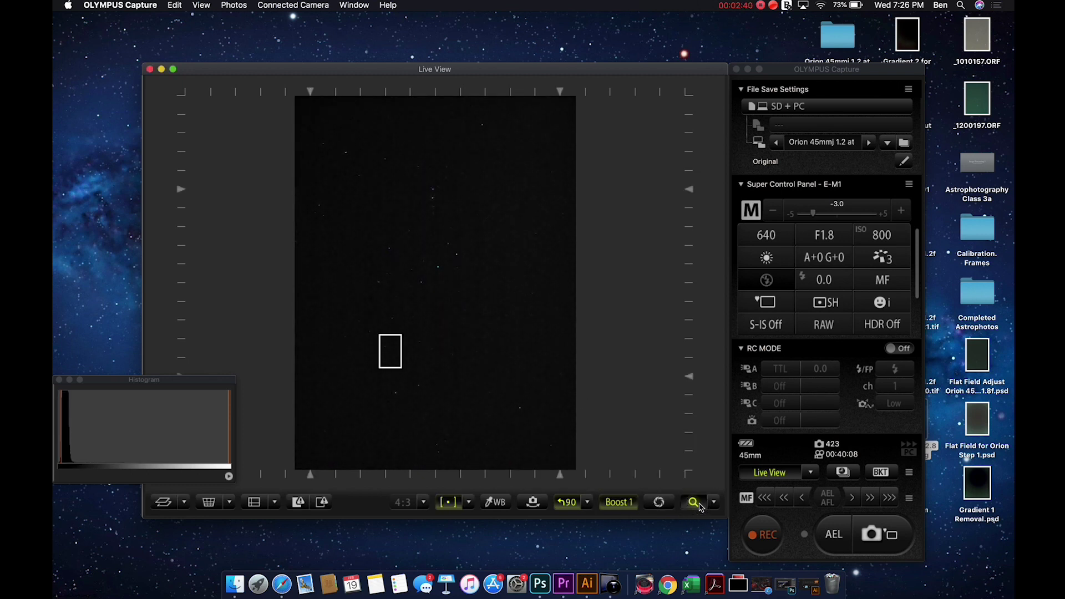
Magnify the lower-left stars, pan up-left, and fine-tune focus back and forward
click(693, 502)
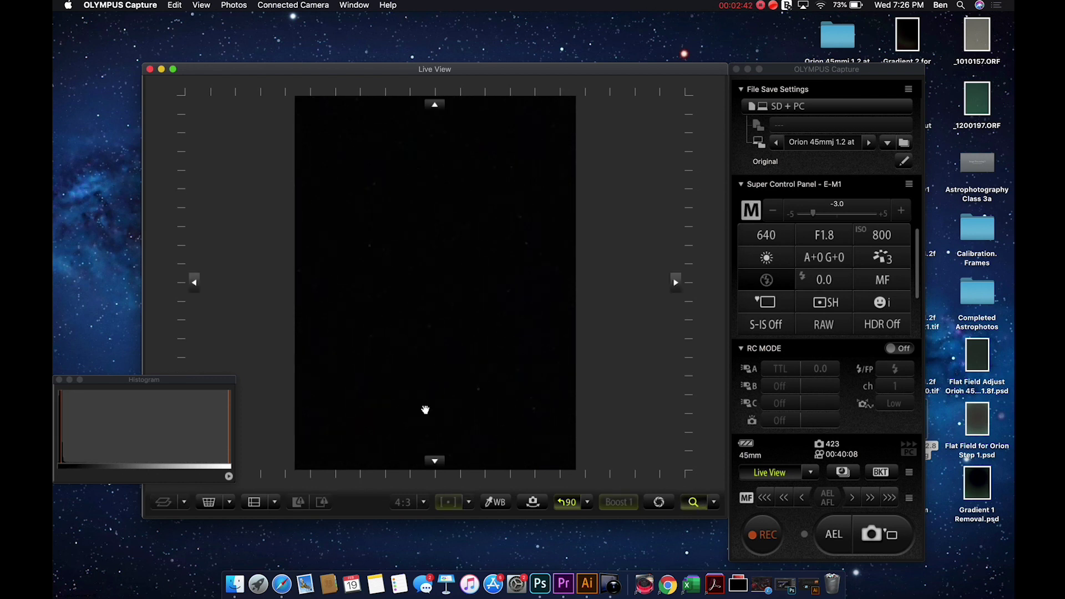
drag(507, 309, 488, 235)
click(854, 502)
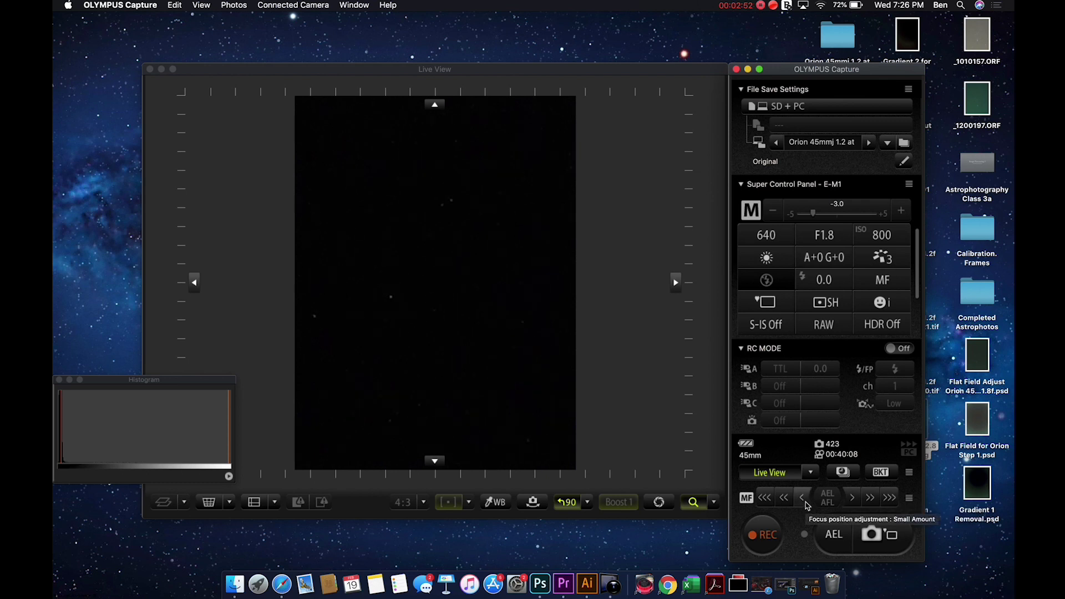
click(804, 501)
click(805, 504)
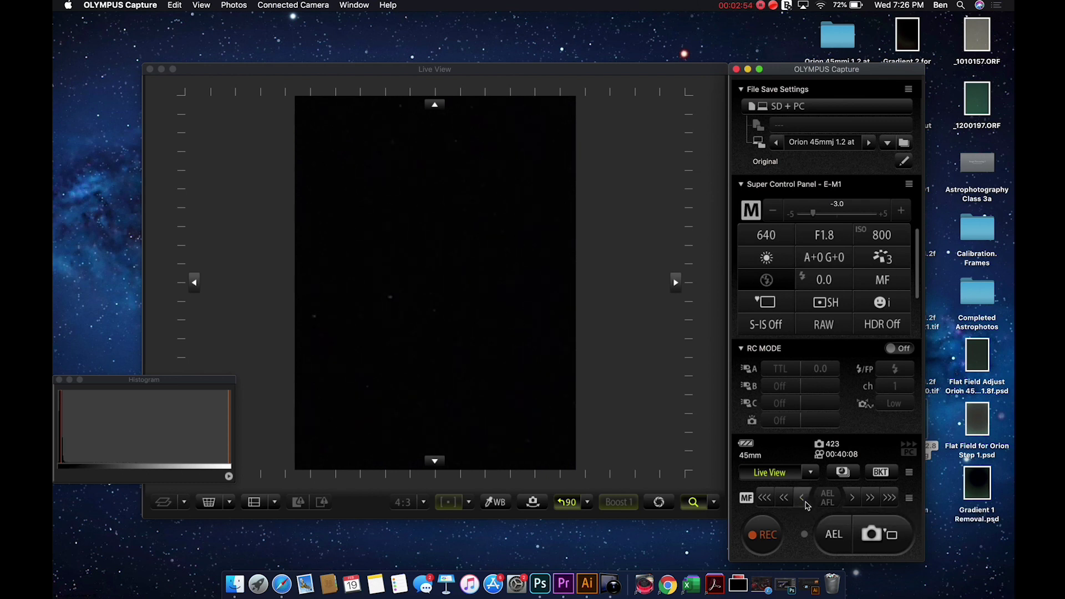
click(853, 499)
click(858, 499)
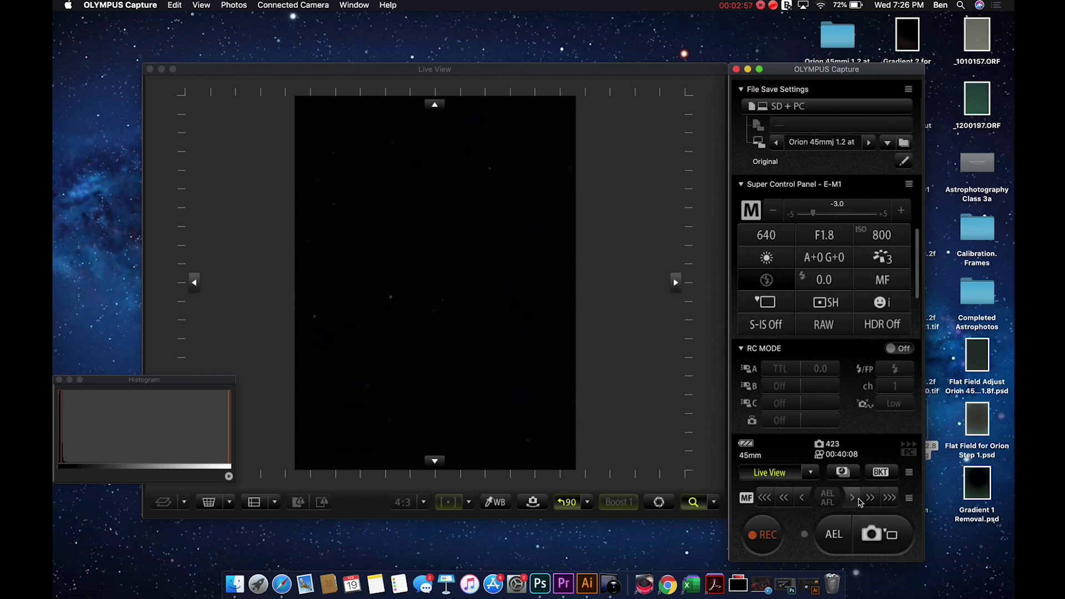